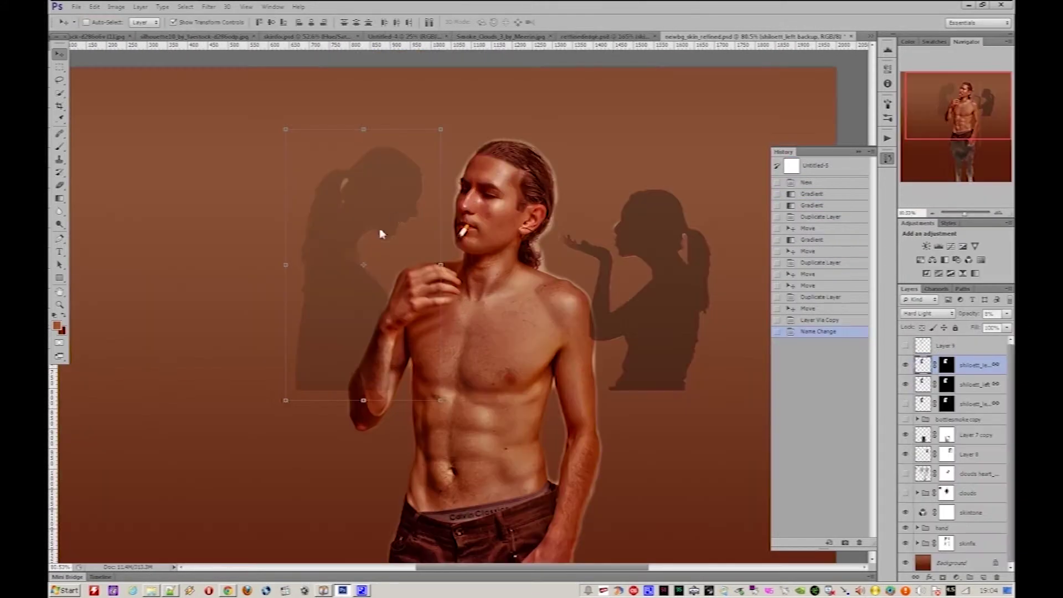
Flip the left woman silhouette horizontally and lower the right silhouette.
{"action": "mouse_move", "coordinate": [380, 233]}
{"action": "left_mouse_down"}
{"action": "mouse_move", "coordinate": [351, 233]}
{"action": "mouse_move", "coordinate": [332, 194]}
{"action": "left_mouse_up"}
{"action": "key", "text": "ctrl+z"}
{"action": "key", "text": "ctrl+t"}
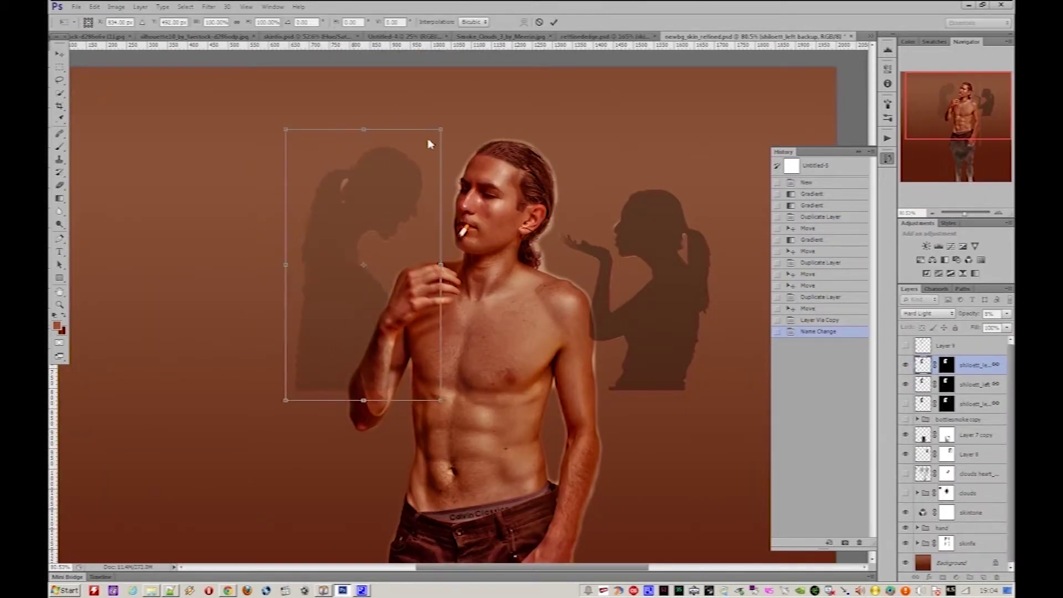
{"action": "key", "text": "Return"}
{"action": "mouse_move", "coordinate": [668, 258]}
{"action": "left_mouse_down"}
{"action": "mouse_move", "coordinate": [673, 247]}
{"action": "mouse_move", "coordinate": [683, 290]}
{"action": "left_mouse_up"}
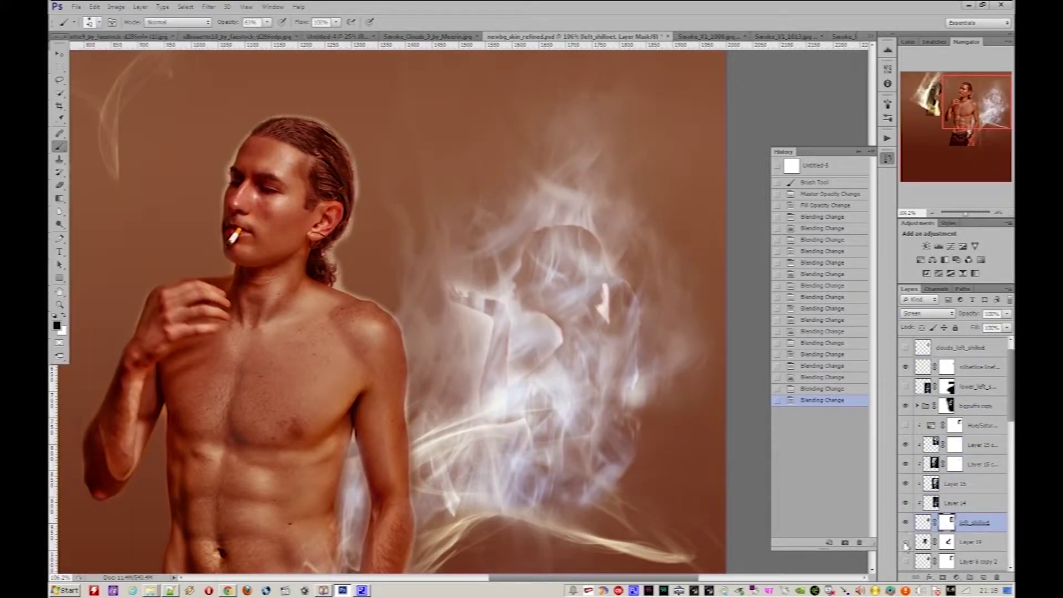
Paint a smoke stroke on the figure and inspect the silhouette and backside_smoke masks.
{"action": "left_click", "coordinate": [639, 288]}
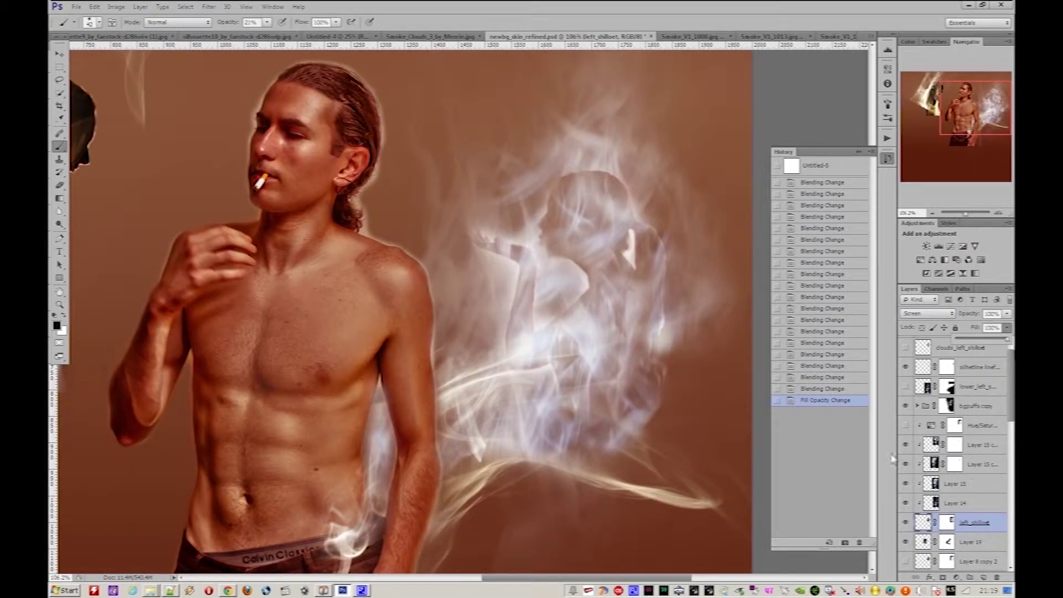
{"action": "double_click", "coordinate": [891, 459]}
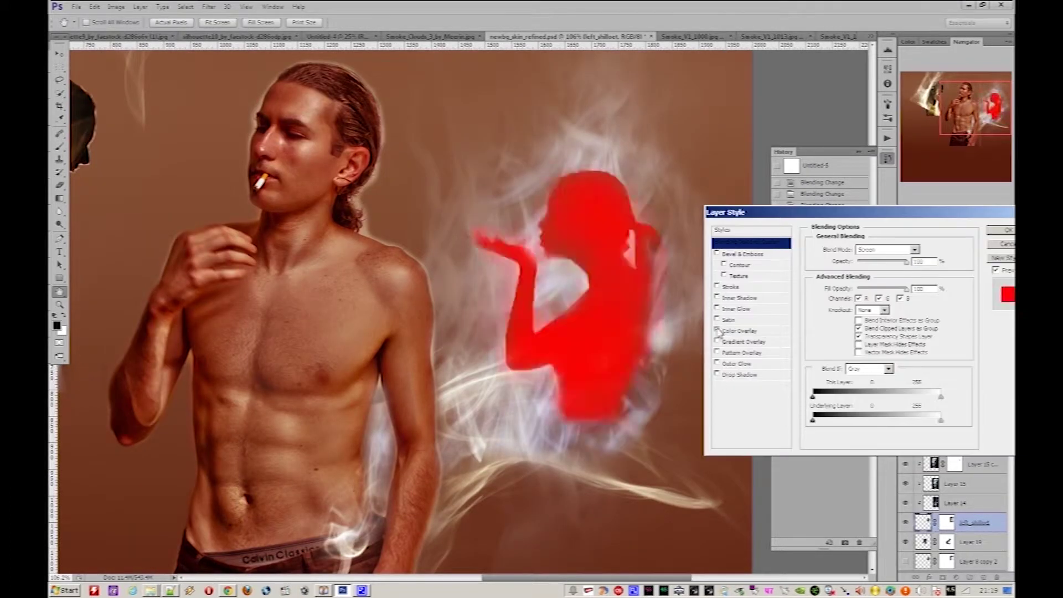
{"action": "key", "text": "Escape"}
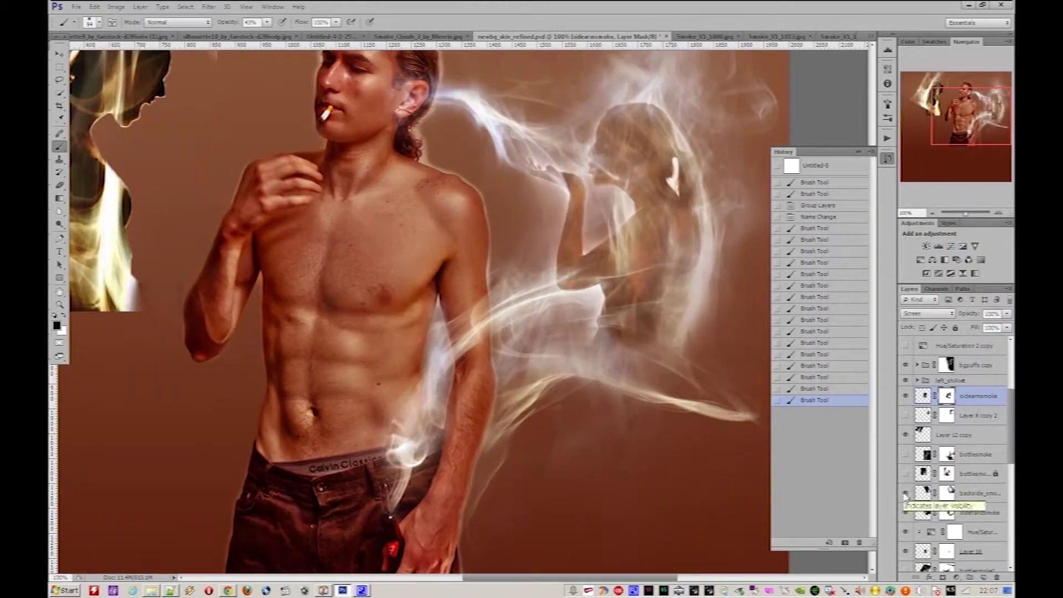
{"action": "left_click", "coordinate": [947, 492]}
{"action": "scroll", "coordinate": [673, 275], "scroll_direction": "up", "scroll_amount": 3}
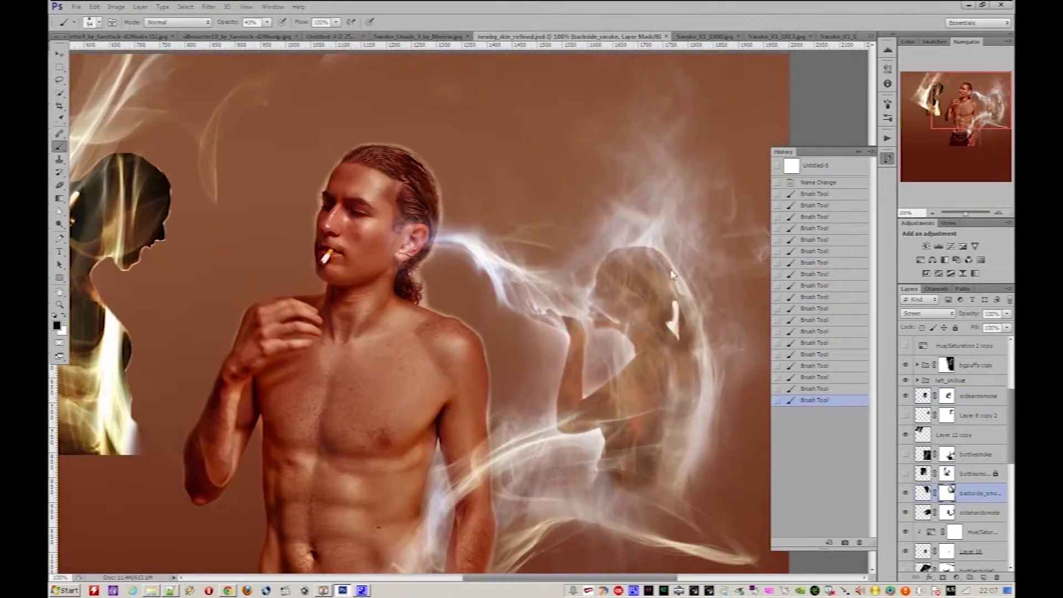
{"action": "left_click", "coordinate": [721, 419], "text": "ctrl"}
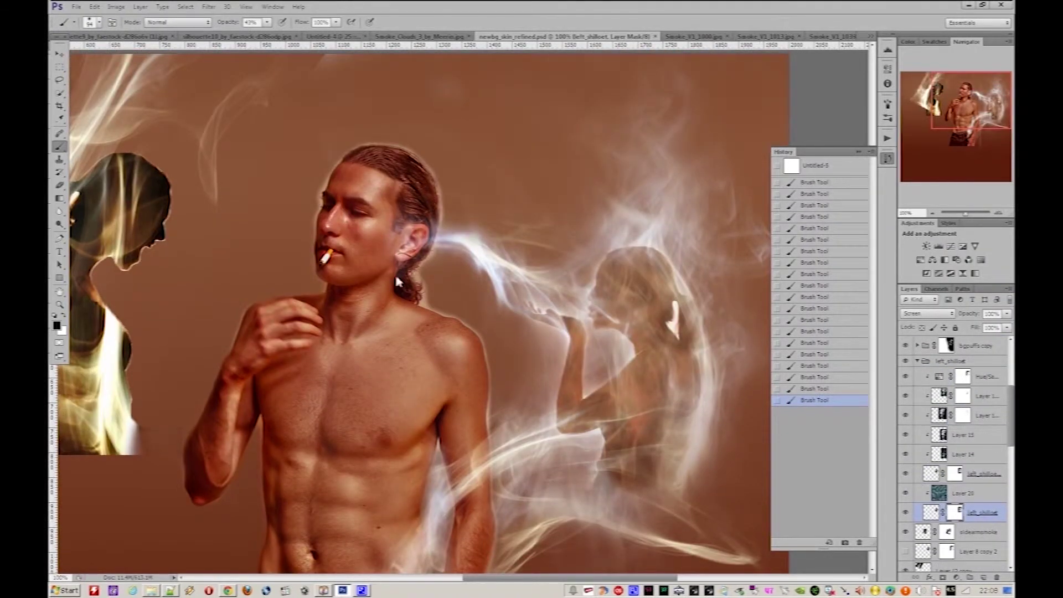
{"action": "left_click", "coordinate": [449, 291], "text": "ctrl"}
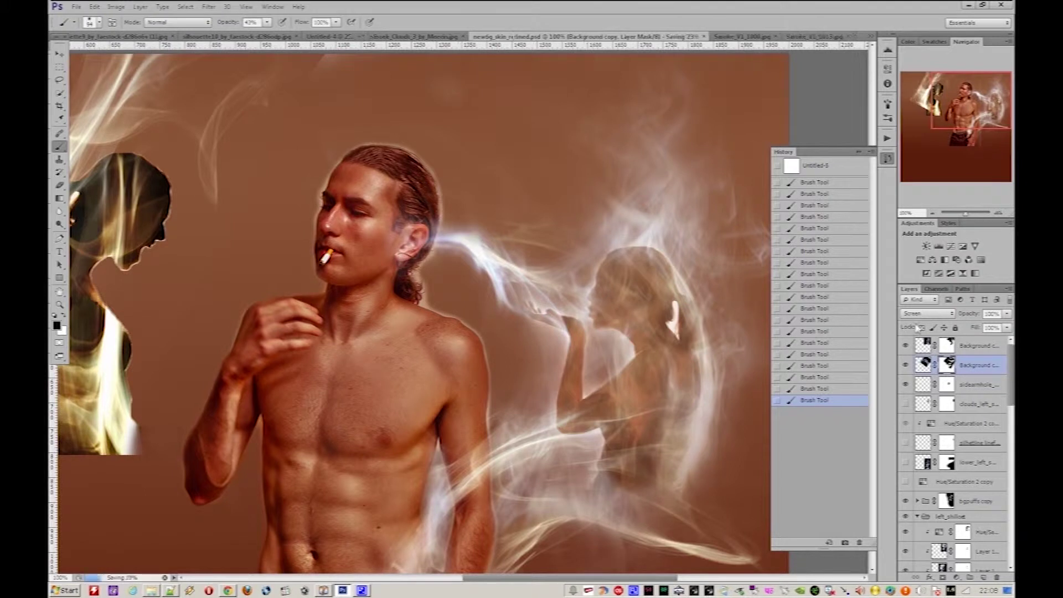
{"action": "scroll", "coordinate": [906, 497], "scroll_direction": "down", "scroll_amount": 3}
{"action": "key", "text": "ctrl+z"}
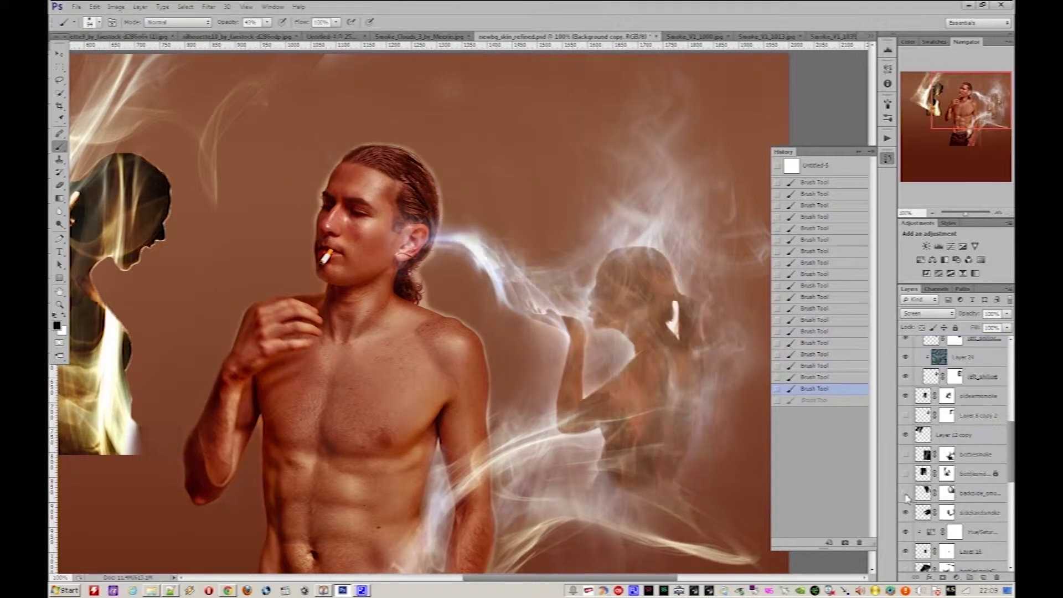
Copy the smoke to its own layer and hide a rectangular area with a mask fill.
{"action": "left_click", "coordinate": [385, 332], "text": "ctrl"}
{"action": "key", "text": "backslash"}
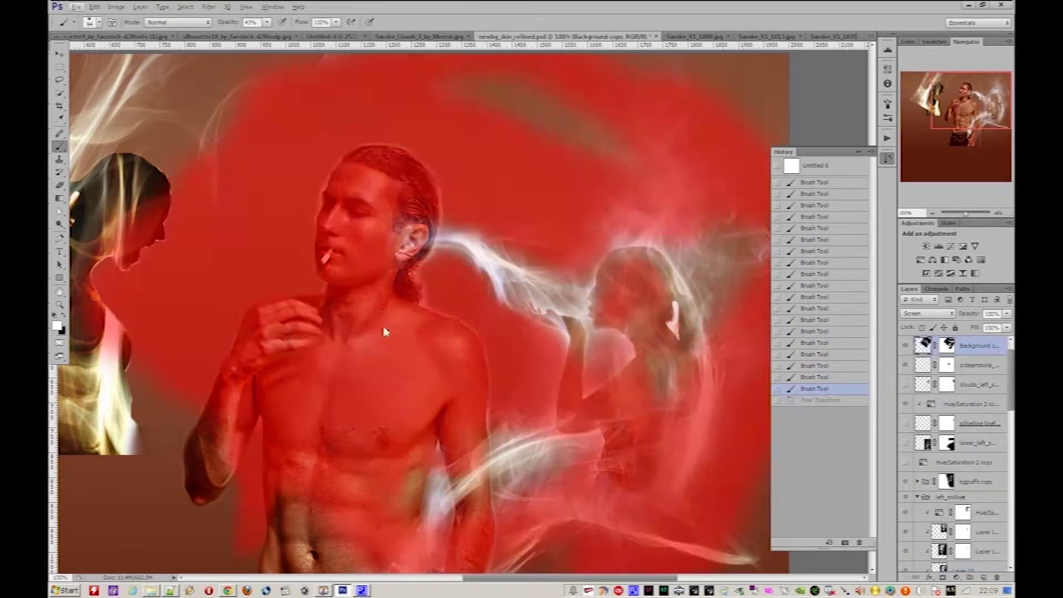
{"action": "key", "text": "backslash"}
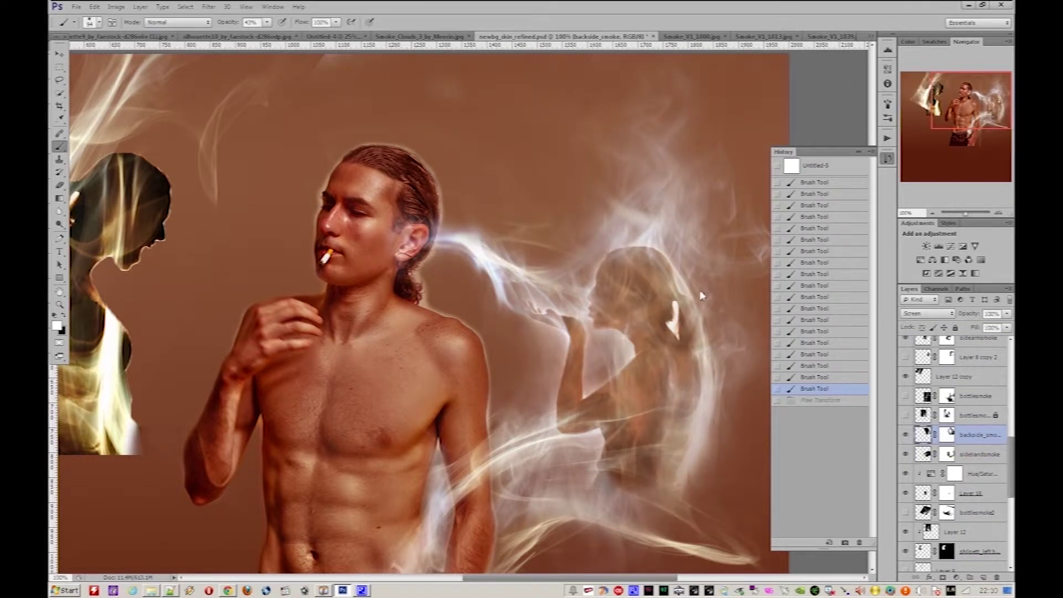
{"action": "key", "text": "m"}
{"action": "key", "text": "ctrl+j"}
{"action": "left_click_drag", "start_coordinate": [640, 92], "coordinate": [781, 540]}
{"action": "key", "text": "ctrl+BackSpace"}
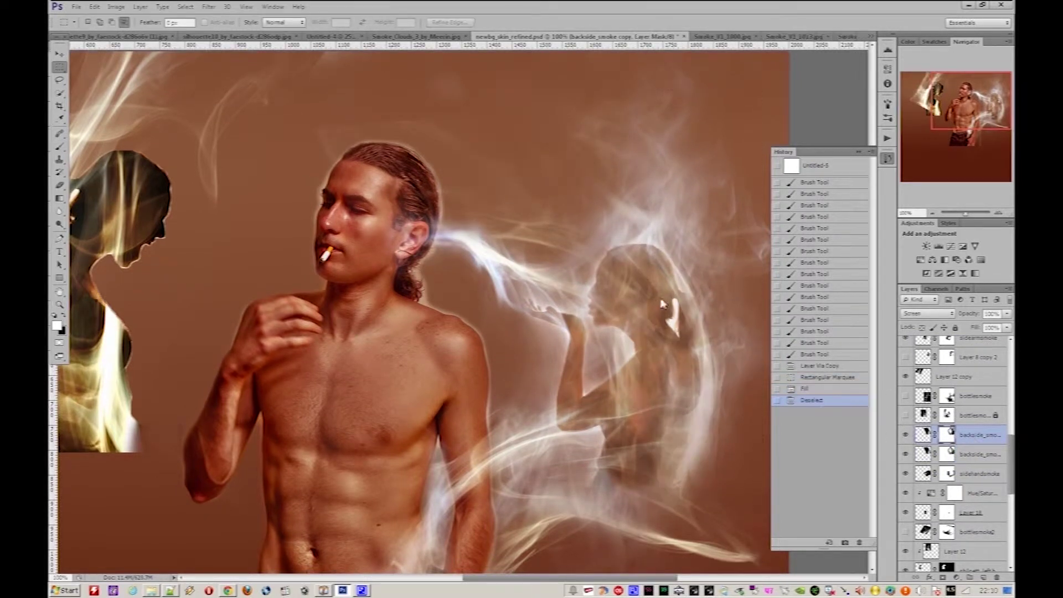
{"action": "key", "text": "ctrl+d"}
Scale the copied smoke across the man and soften the smoke figure's mask edges.
{"action": "key", "text": "b"}
{"action": "left_click_drag", "start_coordinate": [615, 326], "coordinate": [631, 350]}
{"action": "key", "text": "ctrl+t"}
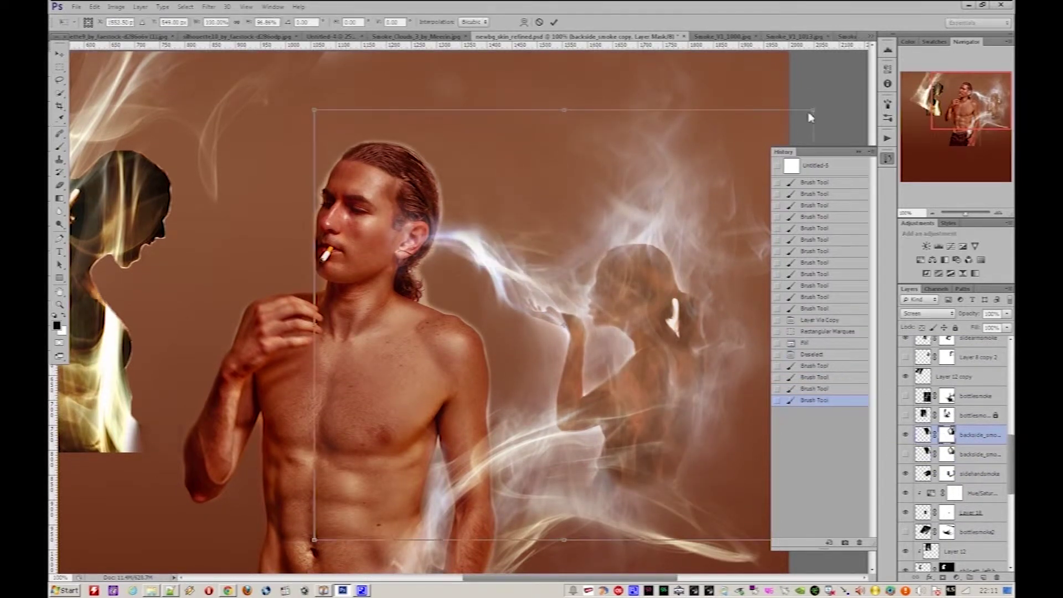
{"action": "key", "text": "Return"}
{"action": "left_click_drag", "start_coordinate": [648, 274], "coordinate": [668, 255]}
Show and lock the backside_smoke layer, then repaint smoke near the woman.
{"action": "left_click", "coordinate": [906, 454]}
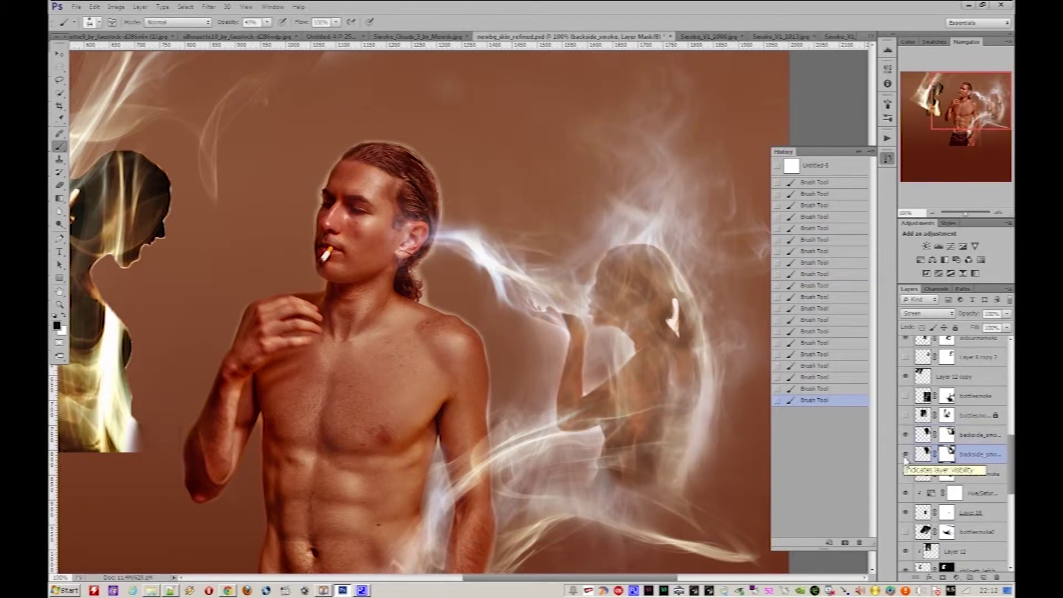
{"action": "scroll", "coordinate": [582, 241], "scroll_direction": "down", "scroll_amount": 4}
{"action": "scroll", "coordinate": [954, 492], "scroll_direction": "up", "scroll_amount": 3}
{"action": "key", "text": "ctrl+slash"}
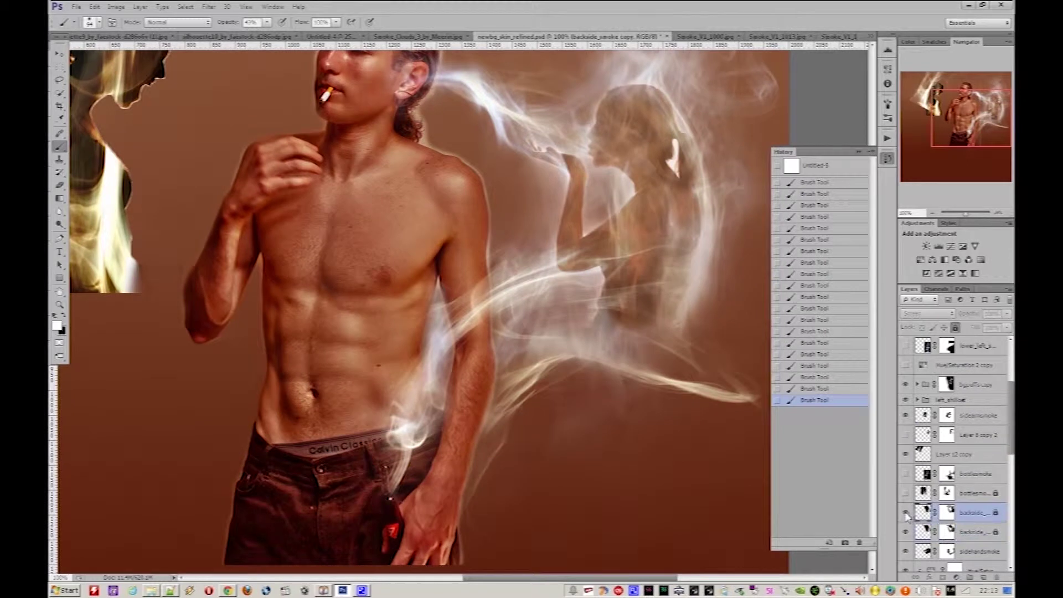
{"action": "left_click", "coordinate": [976, 518]}
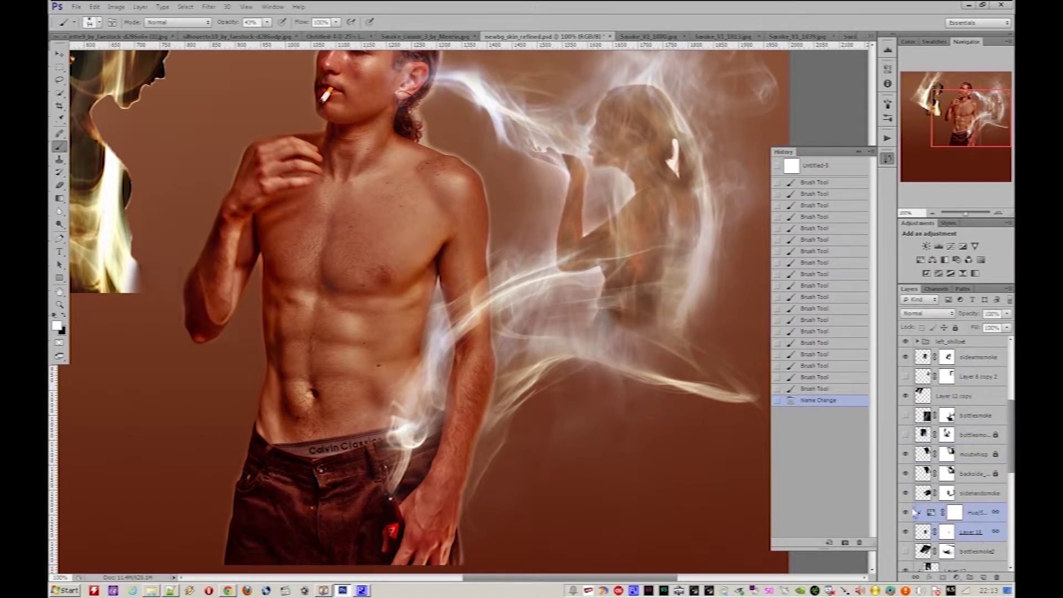
{"action": "left_click", "coordinate": [397, 427]}
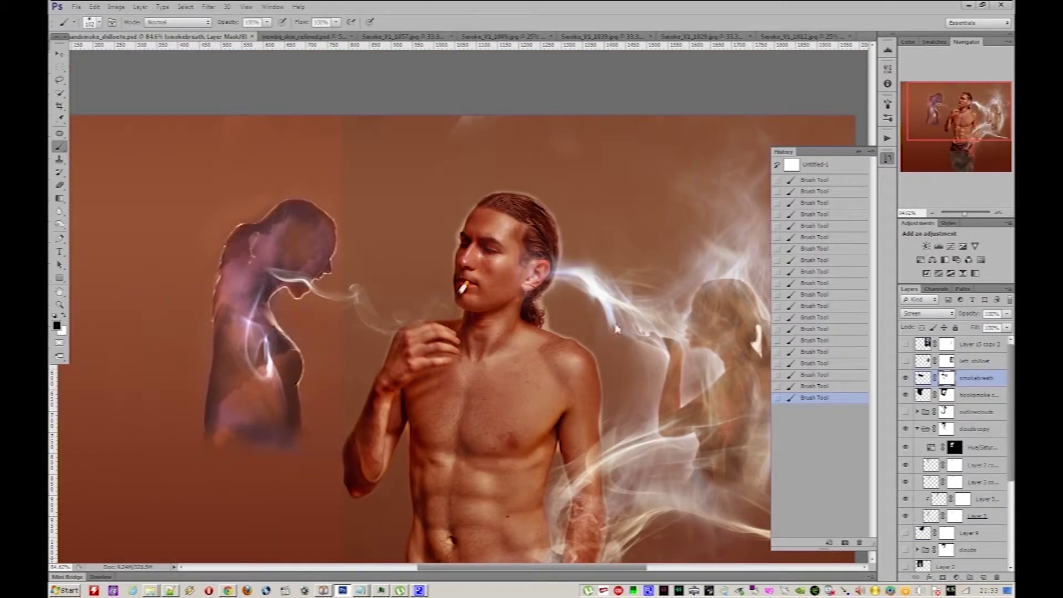
Clone smoke onto a new layer, then delete that attempt.
{"action": "key", "text": "ctrl+shift+alt+n"}
{"action": "key", "text": "s"}
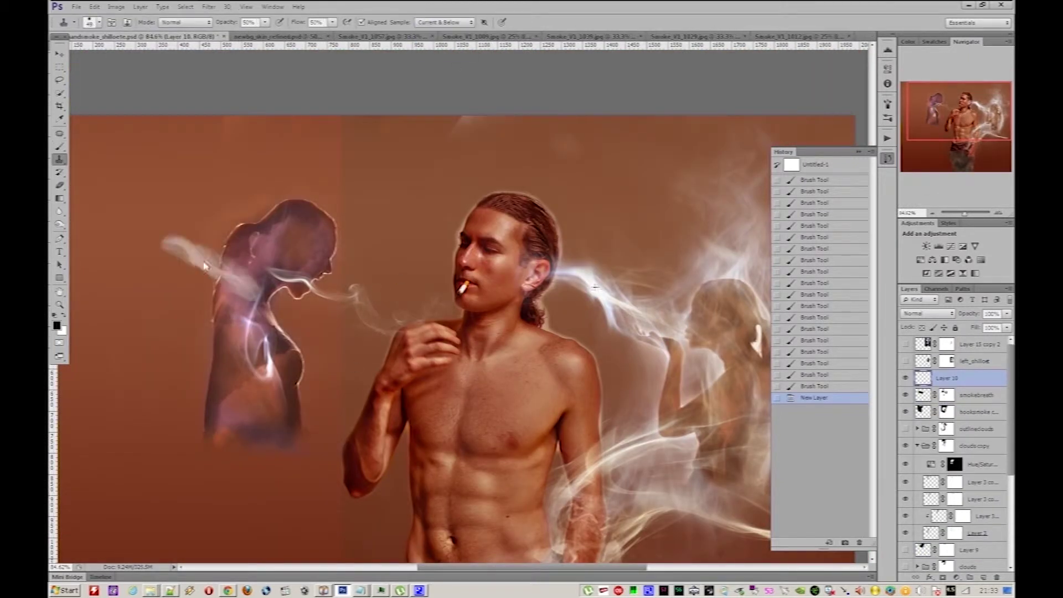
{"action": "left_click_drag", "start_coordinate": [205, 265], "coordinate": [249, 274]}
{"action": "key", "text": "v"}
{"action": "key", "text": "Delete"}
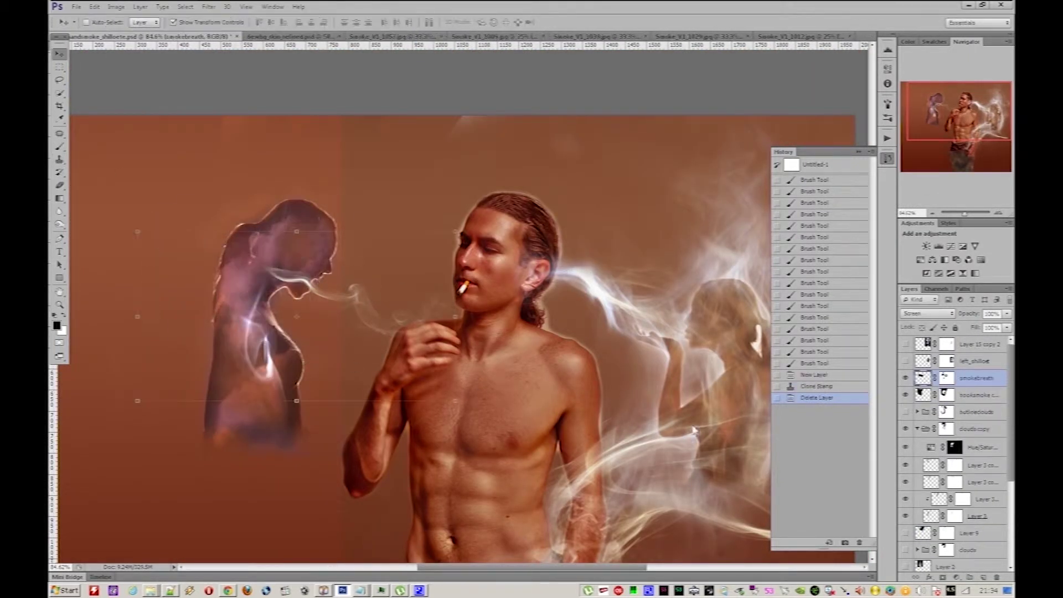
Clone smoke over the left silhouette on a new layer, transform it, and duplicate smokebreath.
{"action": "key", "text": "ctrl+shift+alt+n"}
{"action": "left_click_drag", "start_coordinate": [249, 283], "coordinate": [274, 333]}
{"action": "key", "text": "ctrl+t"}
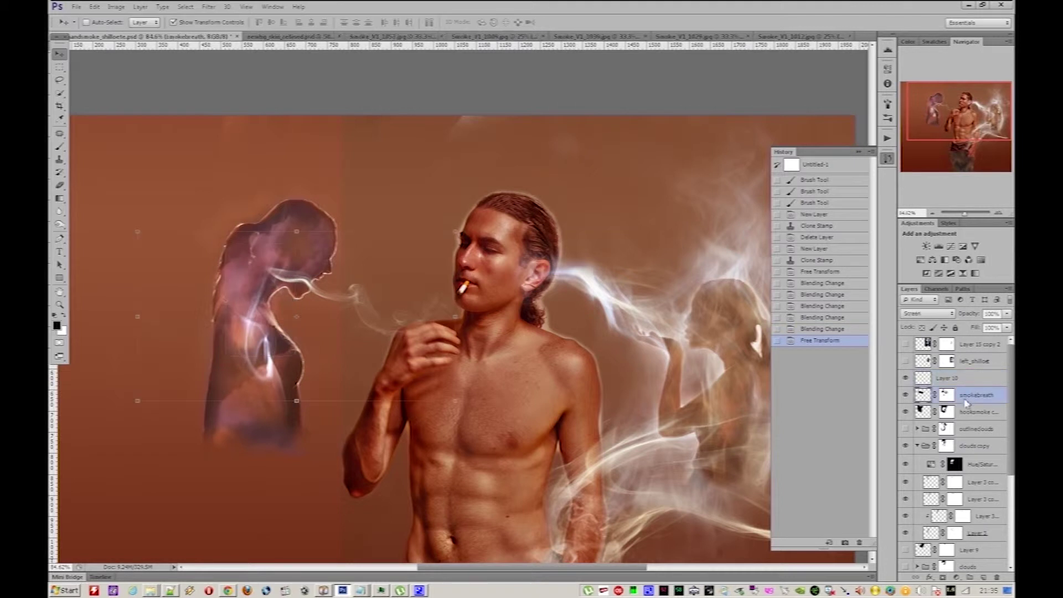
{"action": "key", "text": "ctrl+j"}
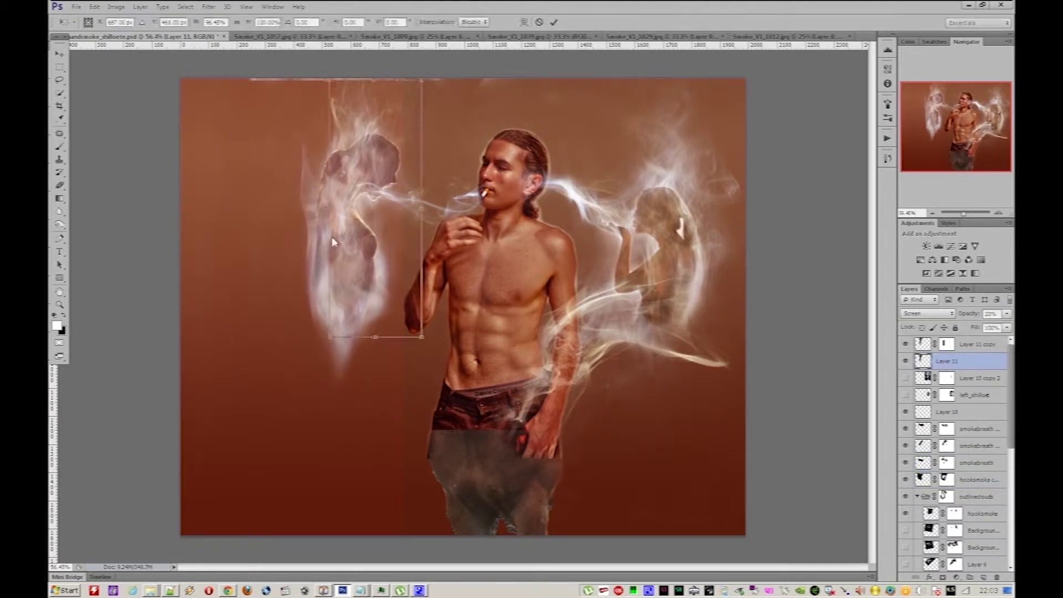
{"action": "scroll", "coordinate": [905, 384], "scroll_direction": "down", "scroll_amount": 5}
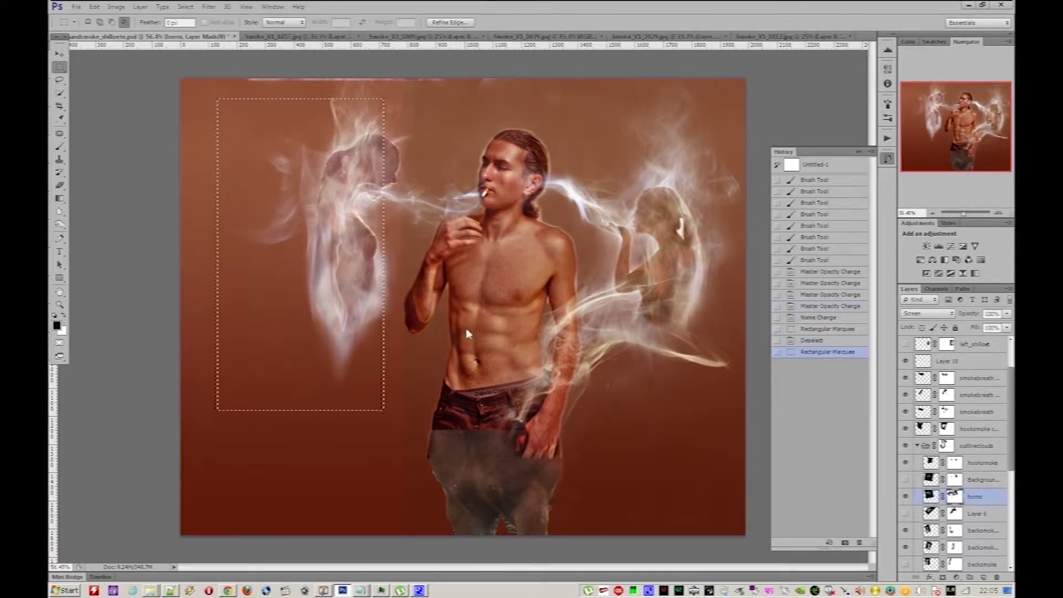
Fill the marquee on the mask to hide smoke near the left woman, then deselect.
{"action": "key", "text": "alt+BackSpace"}
{"action": "key", "text": "ctrl+d"}
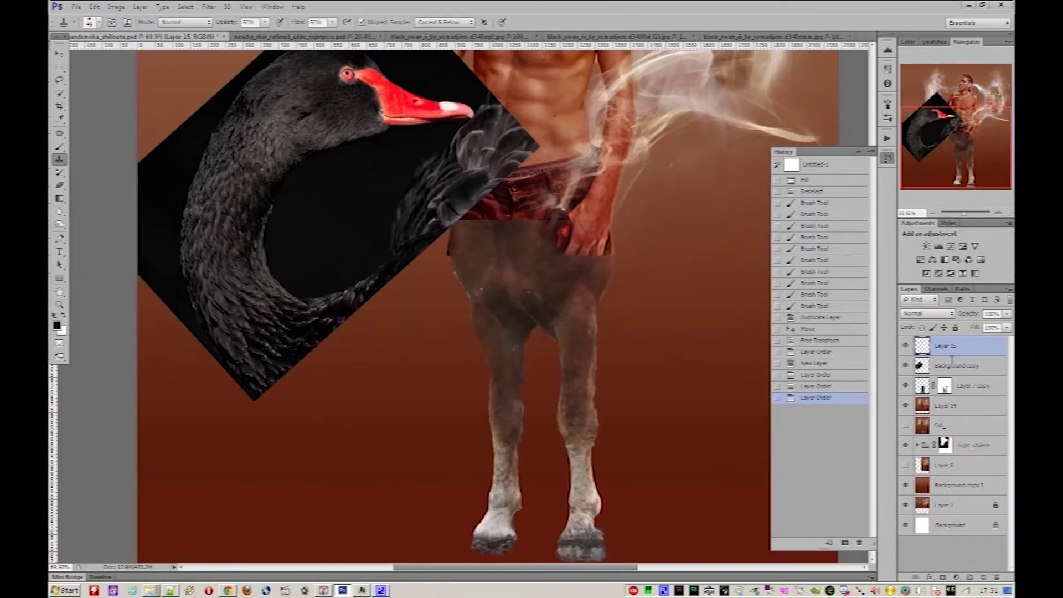
Clone swan feathers over the shorts and legs, and nudge the swan photo up-left.
{"action": "left_click_drag", "start_coordinate": [463, 225], "coordinate": [478, 211]}
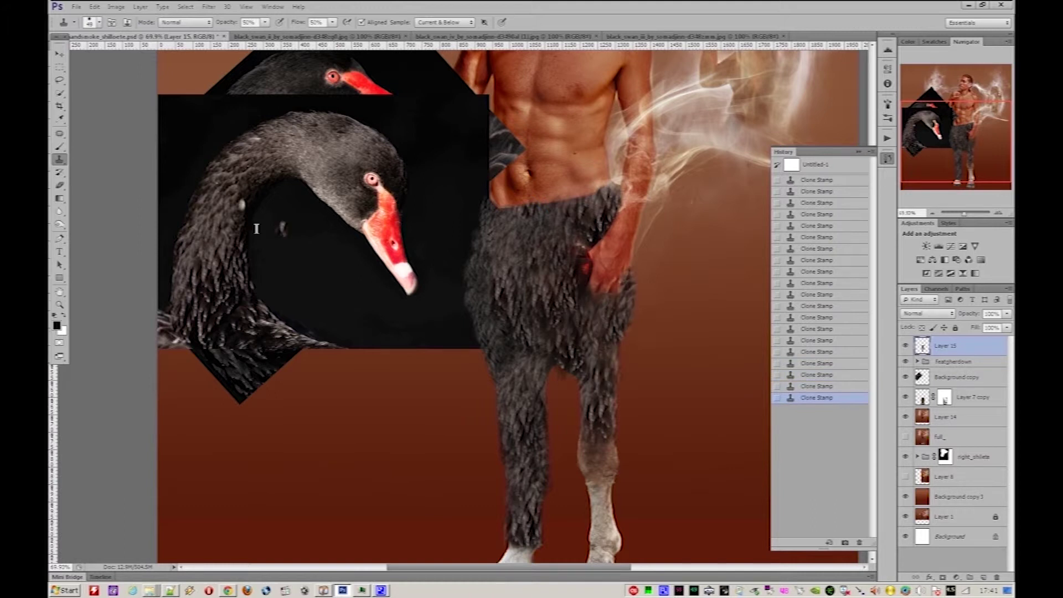
{"action": "left_click_drag", "start_coordinate": [225, 231], "coordinate": [211, 222]}
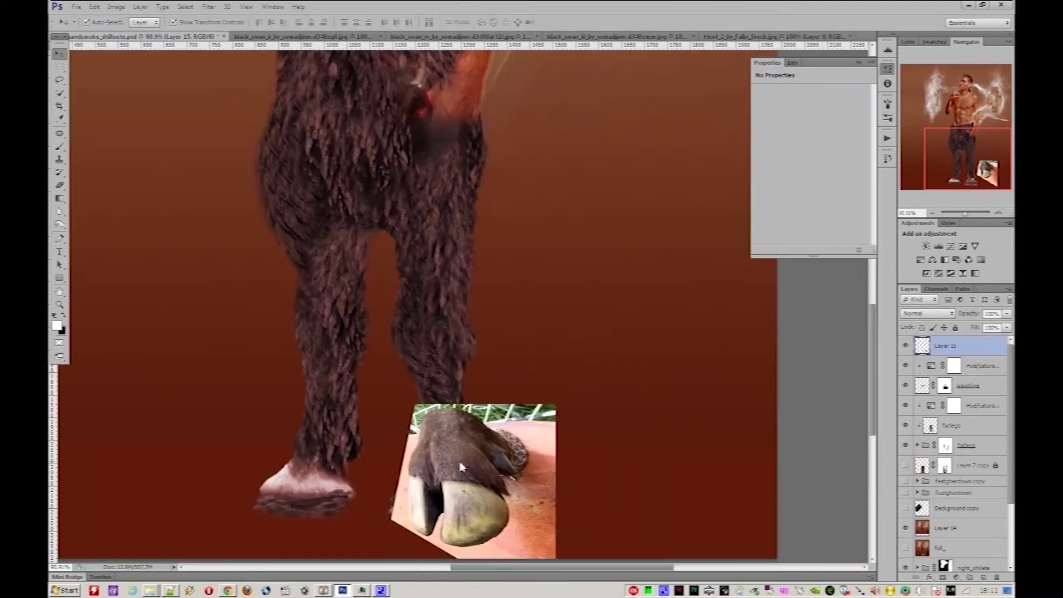
Reveal the hoof, move it beneath the right leg, and mask its right side.
{"action": "key", "text": "ctrl+i"}
{"action": "key", "text": "v"}
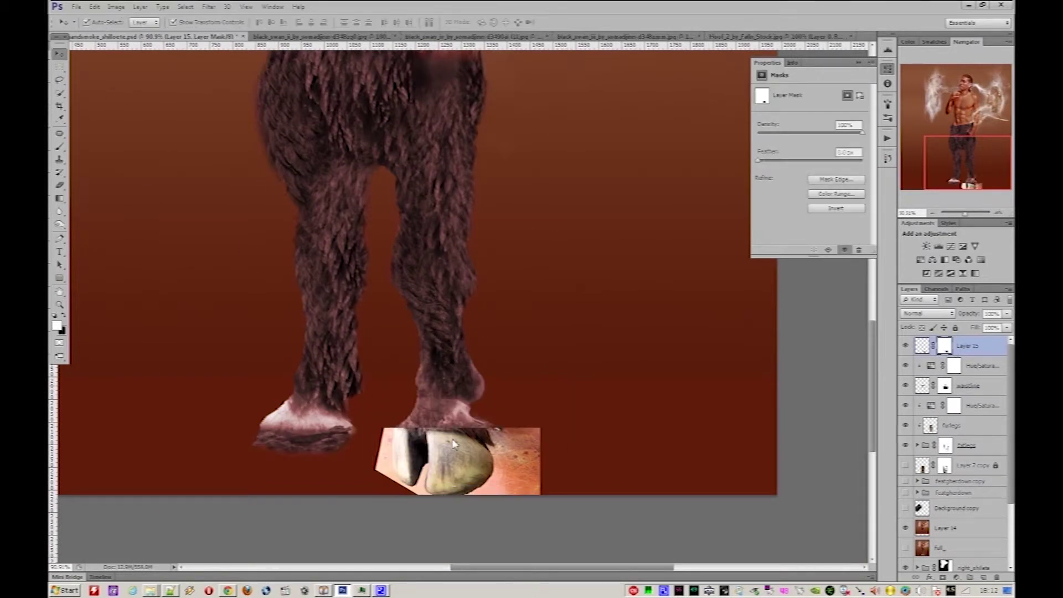
{"action": "scroll", "coordinate": [498, 390], "scroll_direction": "down", "scroll_amount": 2}
{"action": "left_click_drag", "start_coordinate": [469, 394], "coordinate": [469, 387]}
{"action": "key", "text": "b"}
{"action": "key", "text": "x"}
{"action": "left_click_drag", "start_coordinate": [504, 378], "coordinate": [508, 436]}
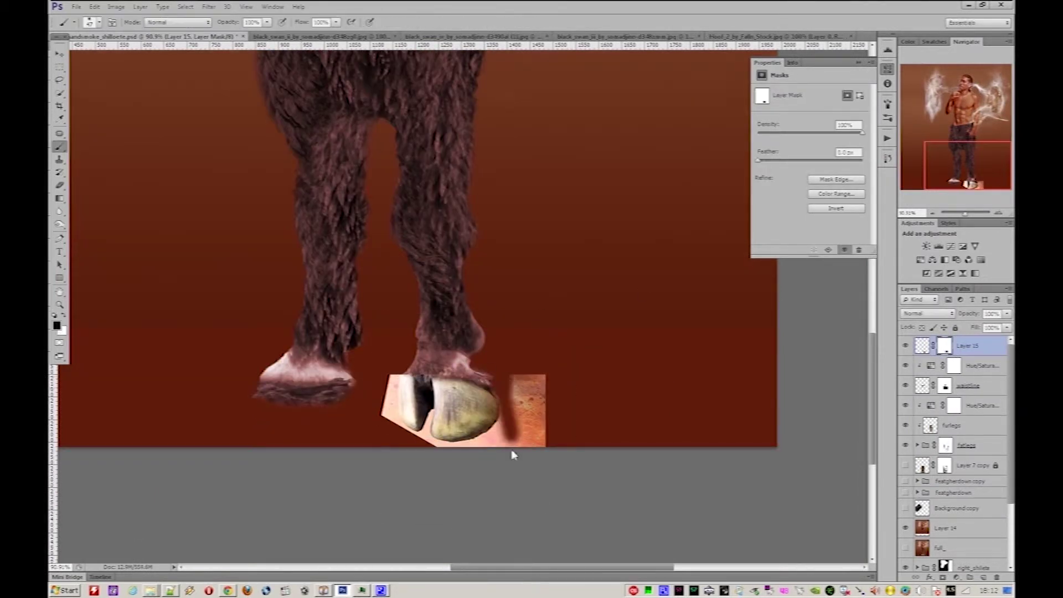
Select the hoof shape with Quick Selection, then clear the selection.
{"action": "key", "text": "w"}
{"action": "left_click_drag", "start_coordinate": [390, 413], "coordinate": [433, 426]}
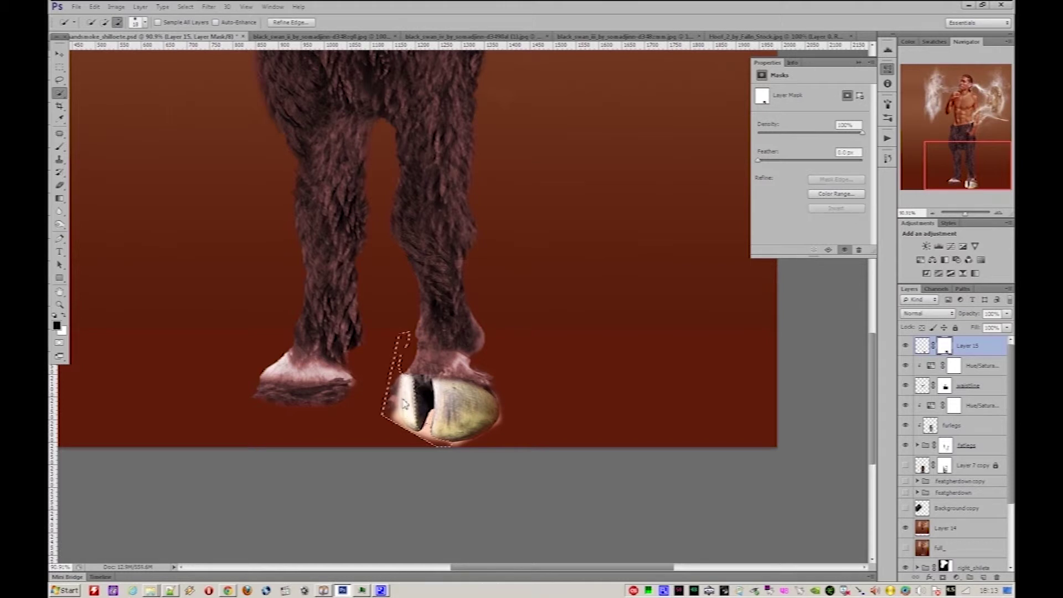
{"action": "scroll", "coordinate": [432, 423], "scroll_direction": "up", "scroll_amount": 5}
{"action": "key", "text": "b"}
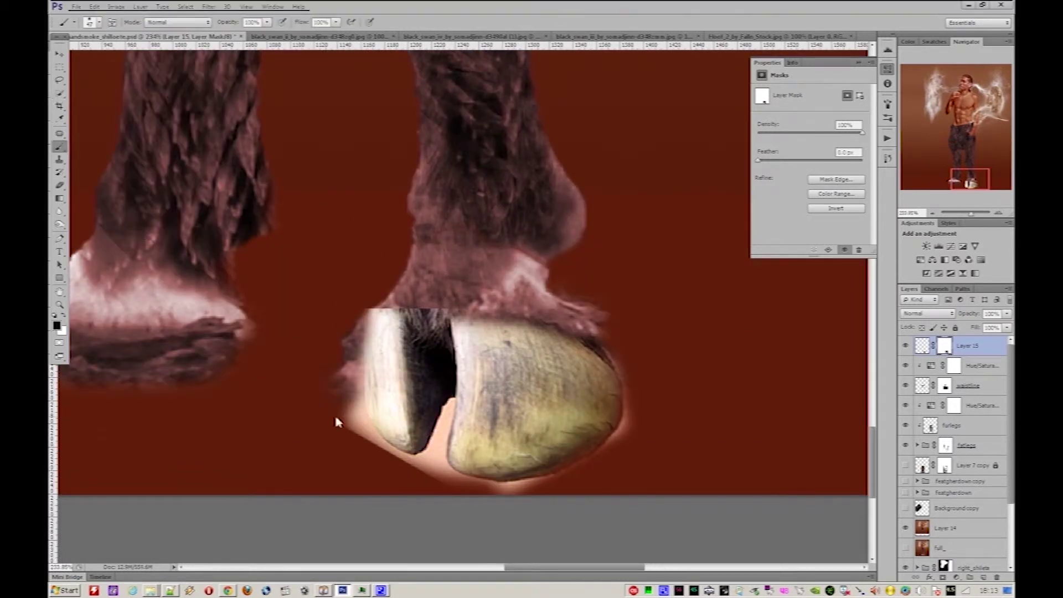
{"action": "key", "text": "ctrl+d"}
{"action": "key", "text": "v"}
{"action": "scroll", "coordinate": [341, 454], "scroll_direction": "down", "scroll_amount": 3}
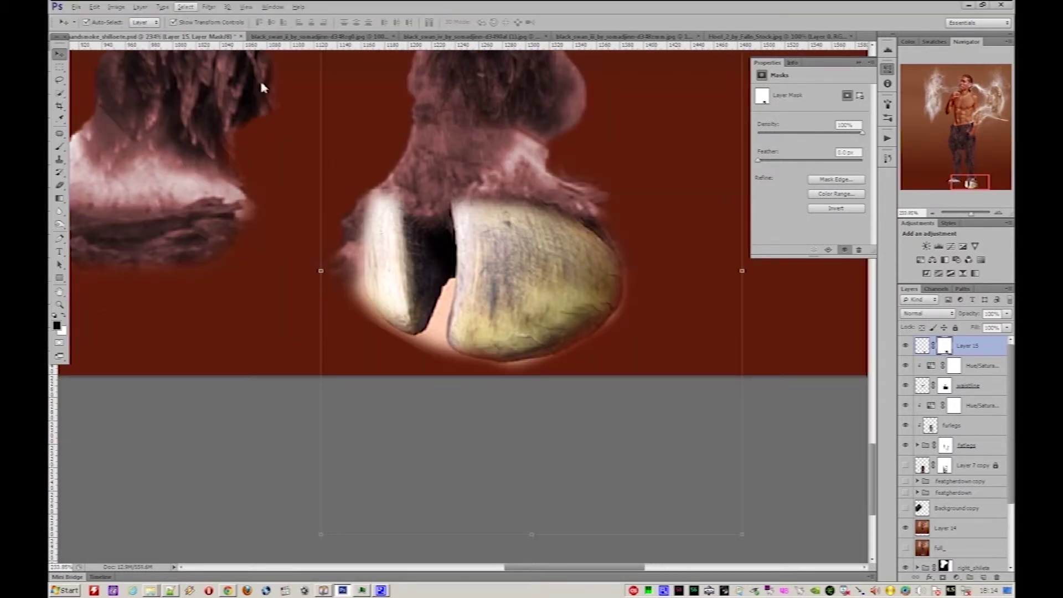
Widen the hoof leftward, paint out the peach gap, and clone texture over its middle.
{"action": "key", "text": "ctrl+t"}
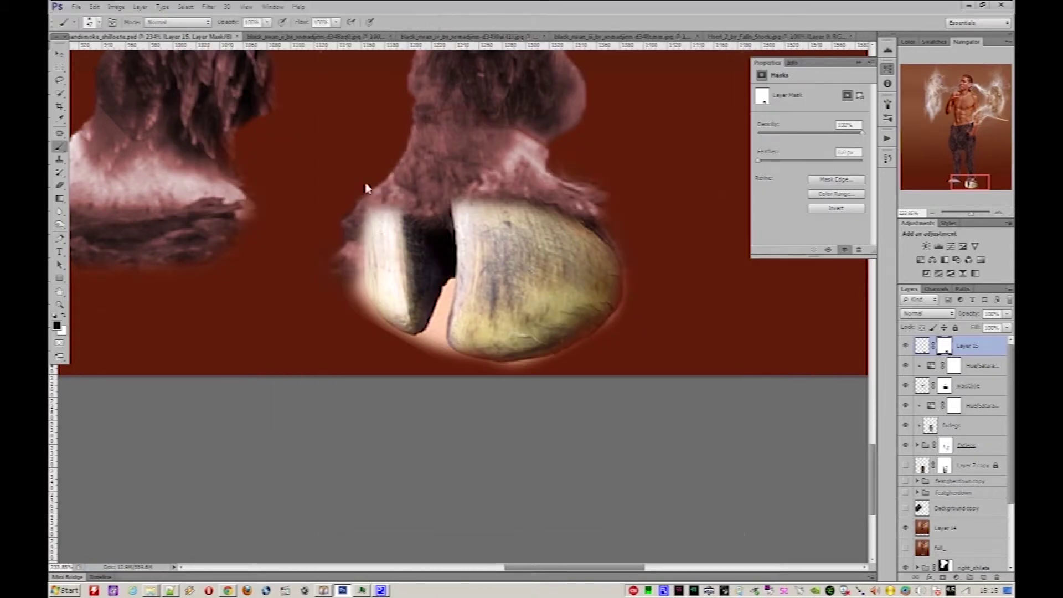
{"action": "left_click_drag", "start_coordinate": [321, 270], "coordinate": [300, 279]}
{"action": "key", "text": "Return"}
{"action": "key", "text": "b"}
{"action": "mouse_move", "coordinate": [439, 282]}
{"action": "left_mouse_down"}
{"action": "mouse_move", "coordinate": [459, 358]}
{"action": "mouse_move", "coordinate": [372, 411]}
{"action": "left_mouse_up"}
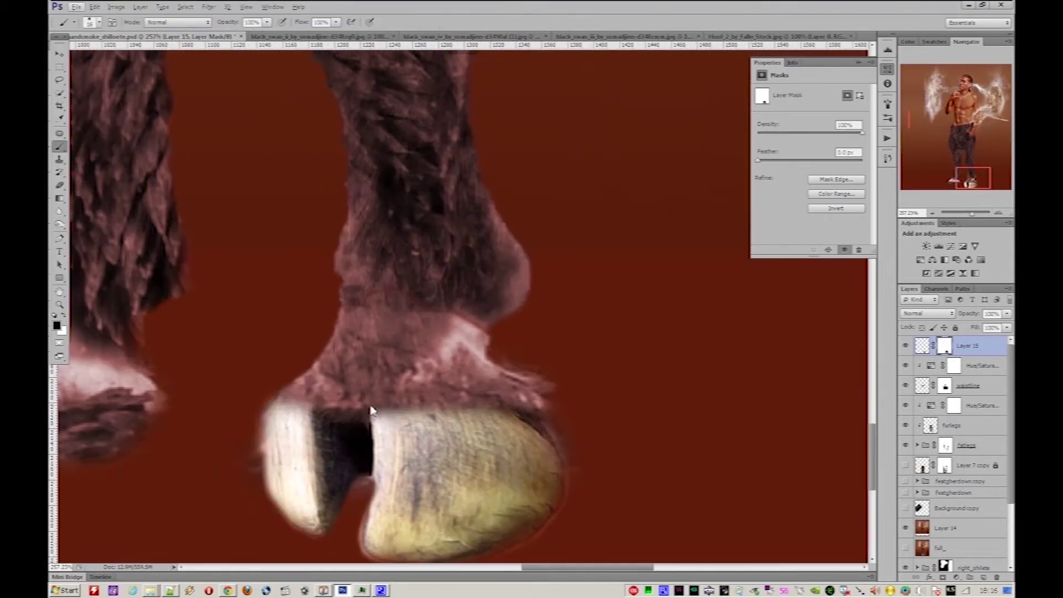
{"action": "left_click_drag", "start_coordinate": [313, 453], "coordinate": [384, 457]}
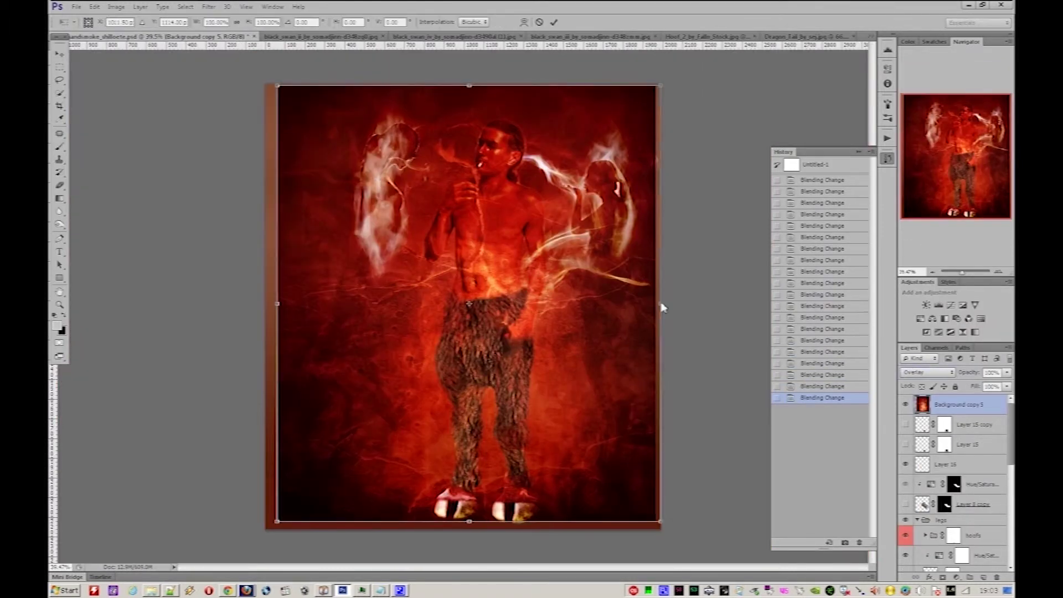
Apply the full-canvas stretch of Background copy 5 and add a layer mask.
{"action": "key", "text": "Return"}
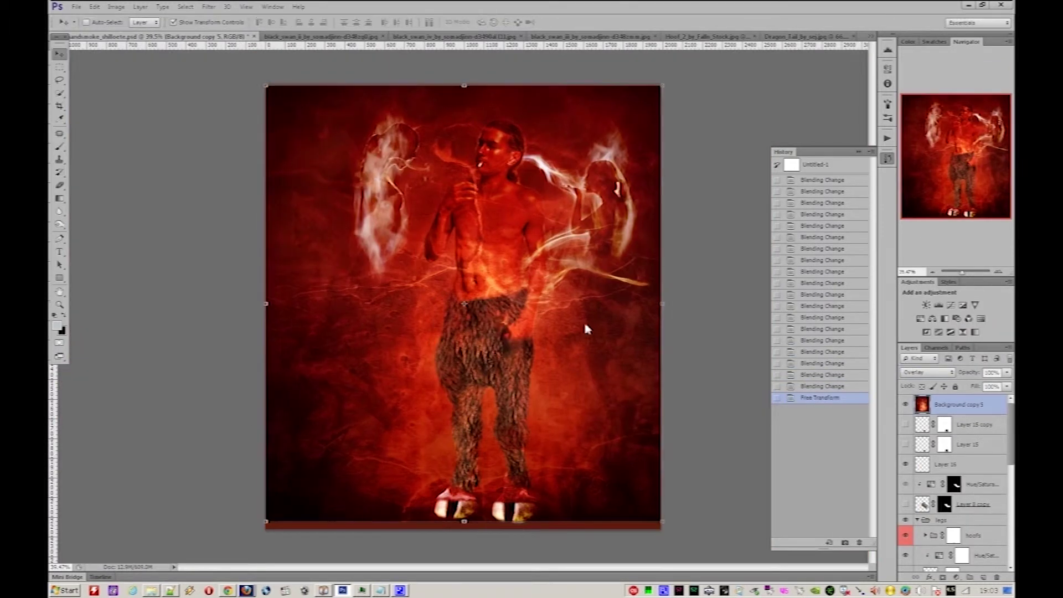
{"action": "left_click", "coordinate": [956, 577]}
{"action": "key", "text": "b"}
{"action": "key", "text": "x"}
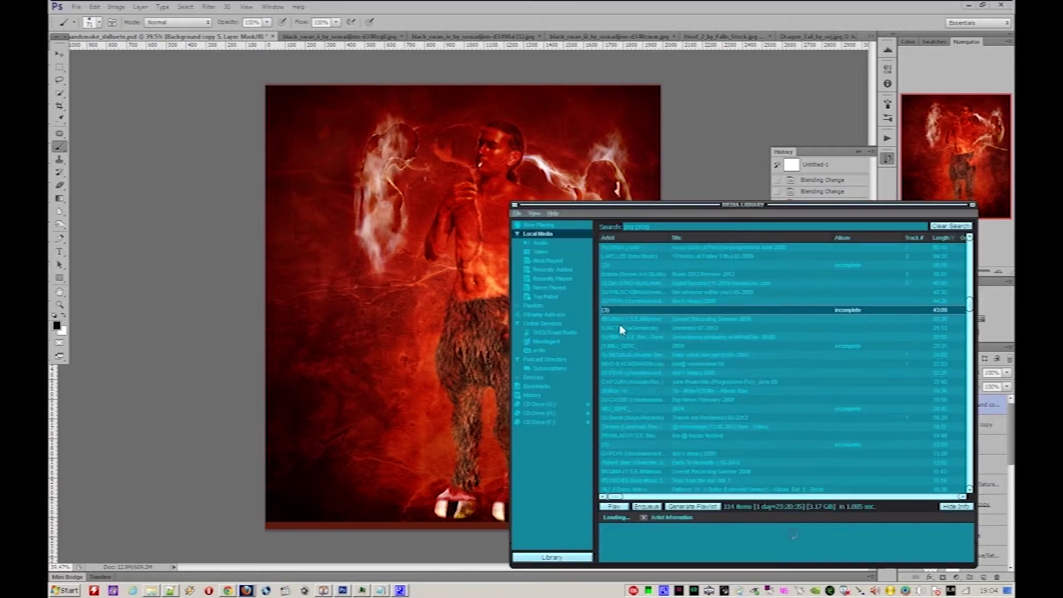
{"action": "key", "text": "alt+Tab"}
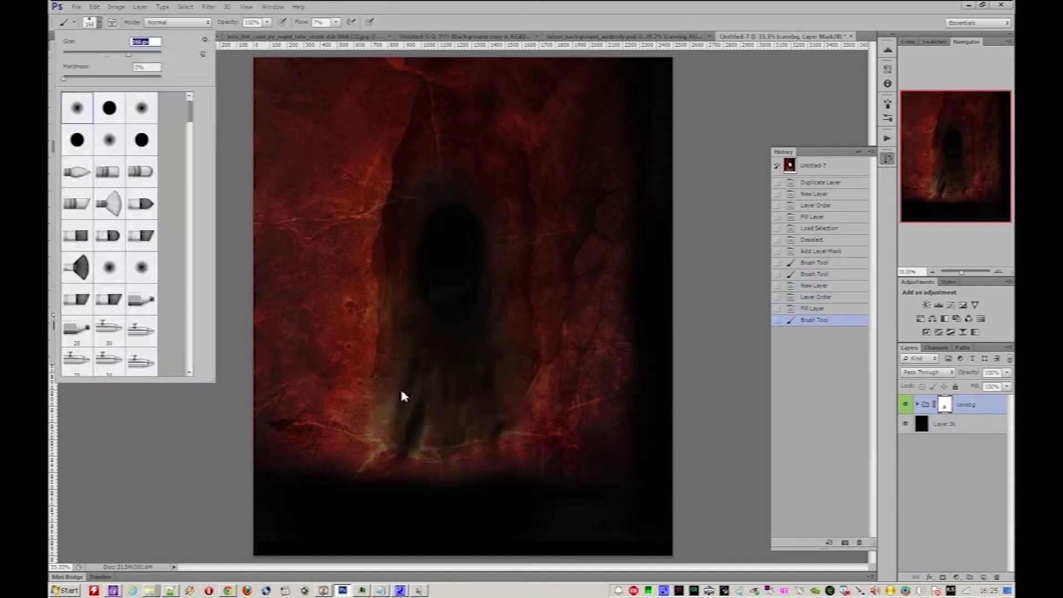
Darken the lower body of the cave's ghost figure on its mask.
{"action": "left_click_drag", "start_coordinate": [491, 336], "coordinate": [403, 395]}
{"action": "left_click_drag", "start_coordinate": [487, 360], "coordinate": [468, 332]}
{"action": "key", "text": "x"}
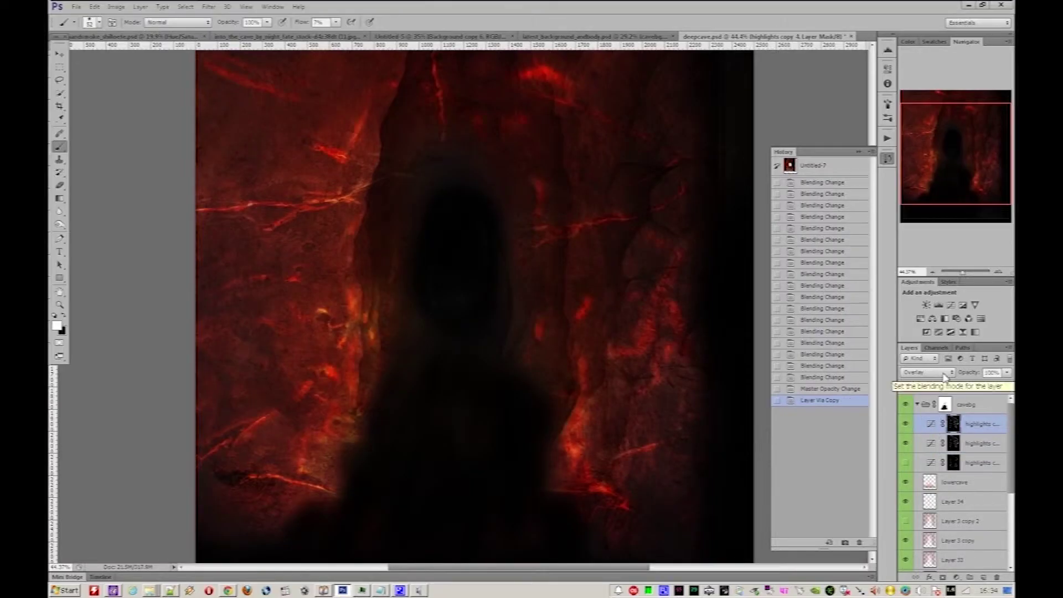
Apply Gaussian Blur to the red crack highlights and copy an area to a new layer.
{"action": "key", "text": "Return"}
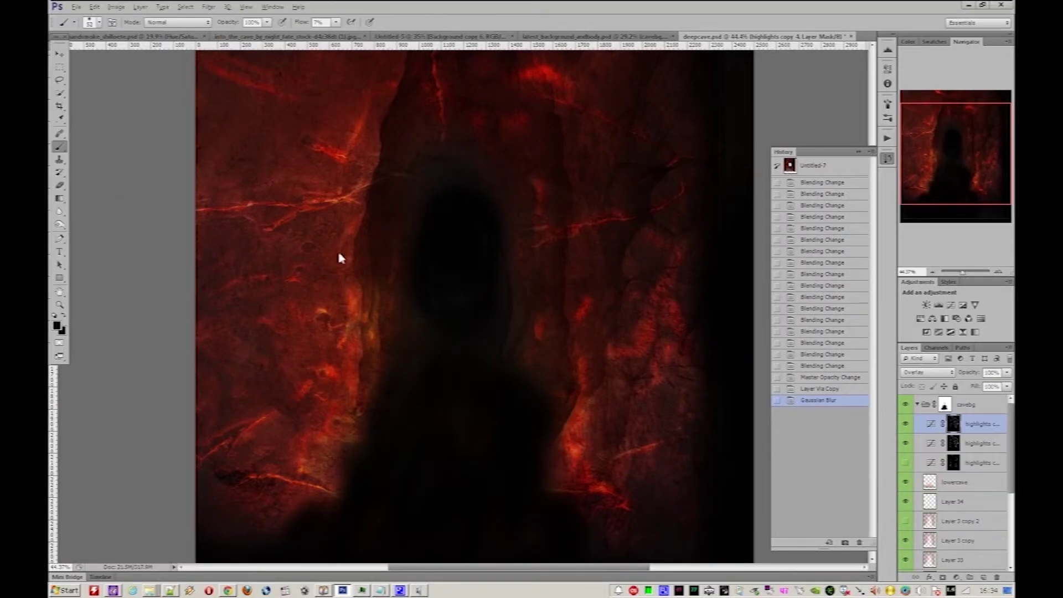
{"action": "key", "text": "ctrl+backslash"}
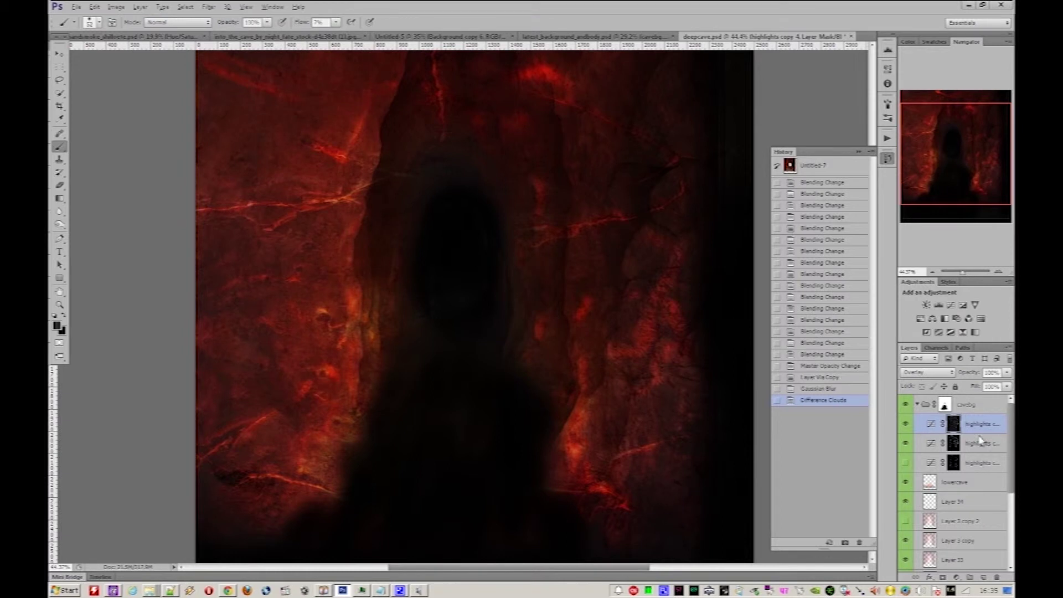
{"action": "key", "text": "Delete"}
{"action": "key", "text": "ctrl+j"}
{"action": "left_click", "coordinate": [207, 7]}
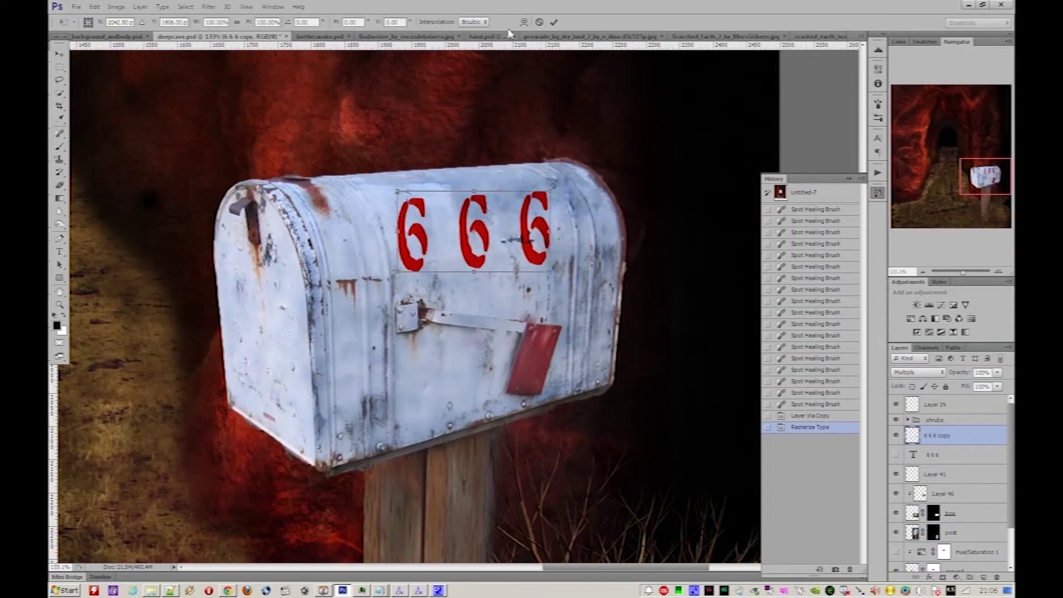
{"action": "scroll", "coordinate": [511, 186], "scroll_direction": "down", "scroll_amount": 5, "text": "alt"}
Nudge the 666 numerals onto the mailbox, add Inner Shadow, and select Hue/Saturation 3.
{"action": "left_click_drag", "start_coordinate": [466, 192], "coordinate": [468, 188]}
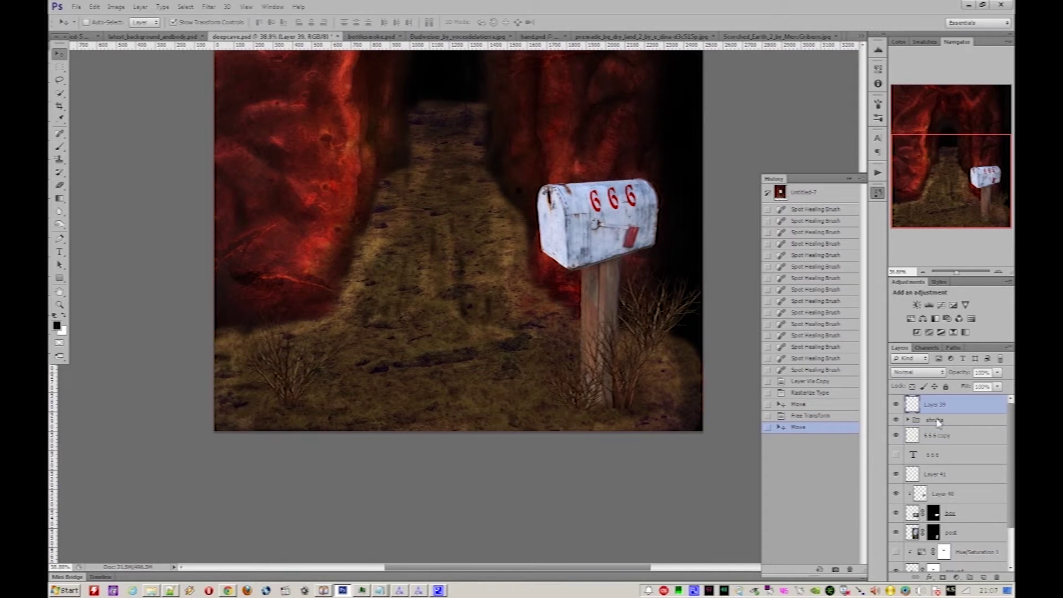
{"action": "scroll", "coordinate": [685, 238], "scroll_direction": "up", "scroll_amount": 5}
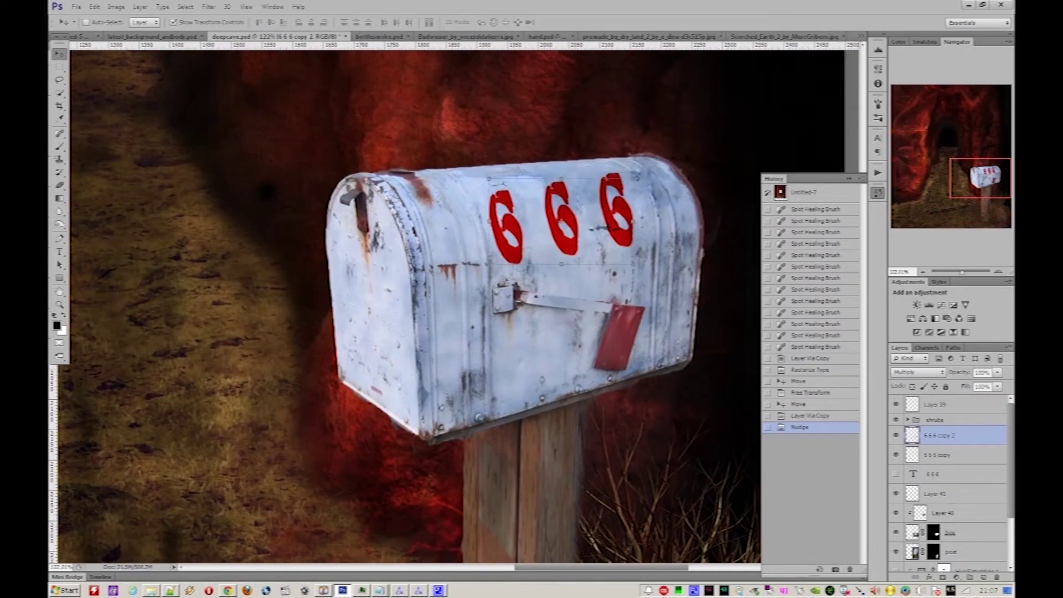
{"action": "double_click", "coordinate": [942, 434]}
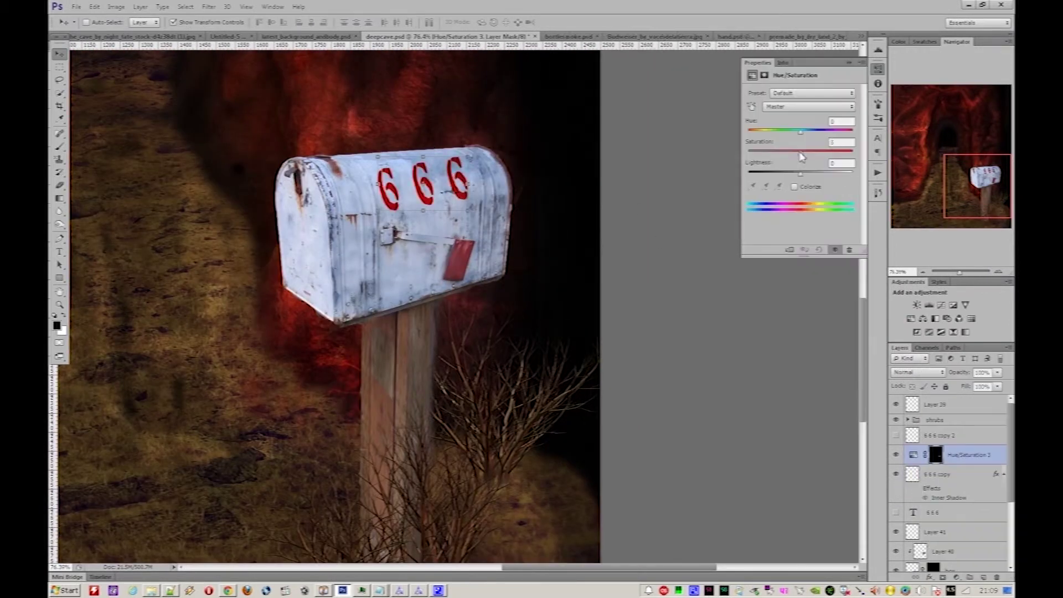
{"action": "scroll", "coordinate": [684, 305], "scroll_direction": "down", "scroll_amount": 3}
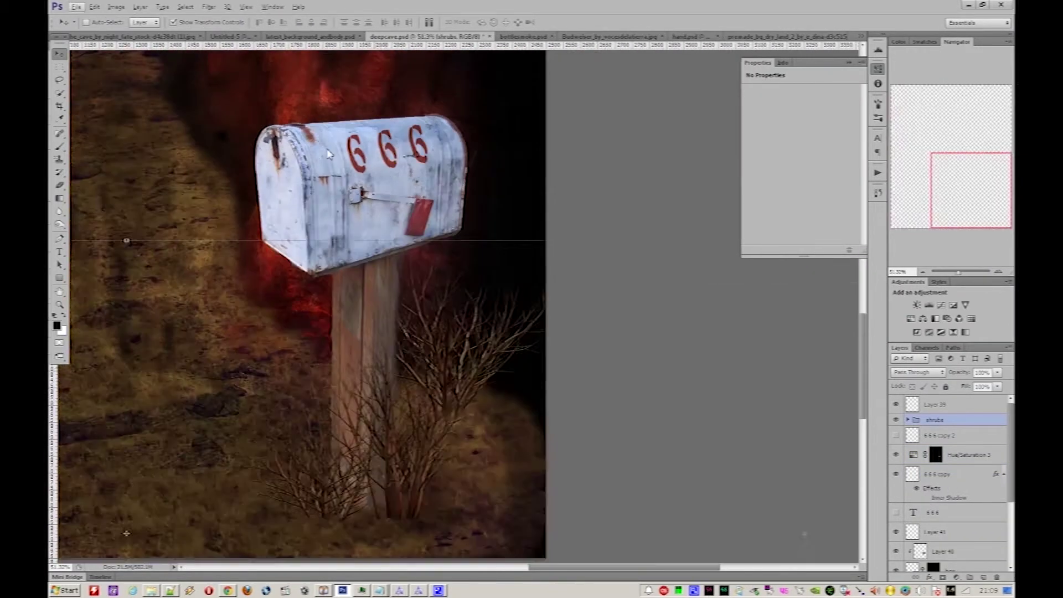
{"action": "key", "text": "alt+bracketleft"}
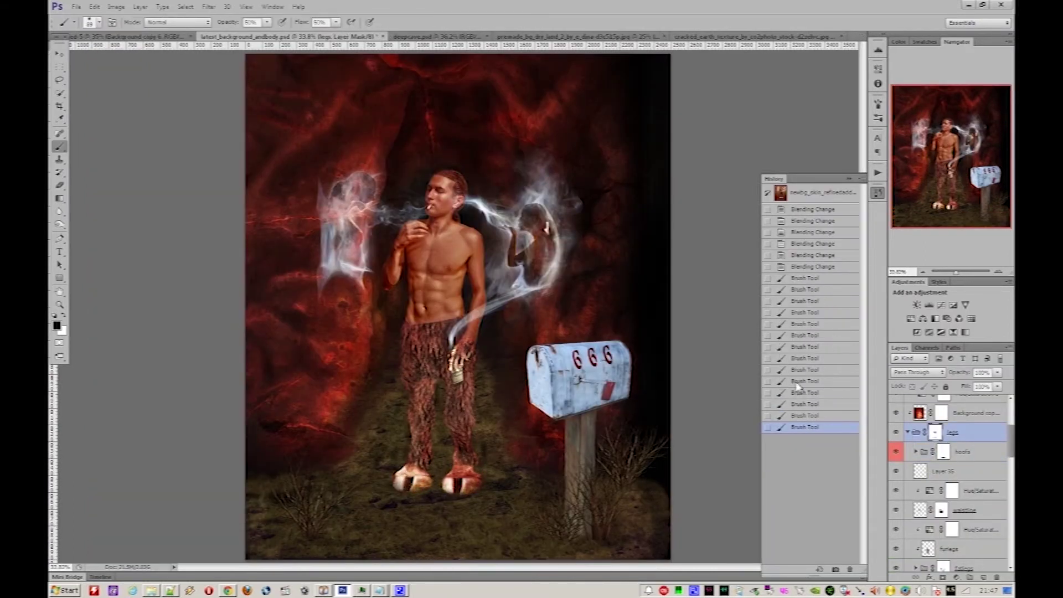
{"action": "scroll", "coordinate": [451, 506], "scroll_direction": "up", "scroll_amount": 3}
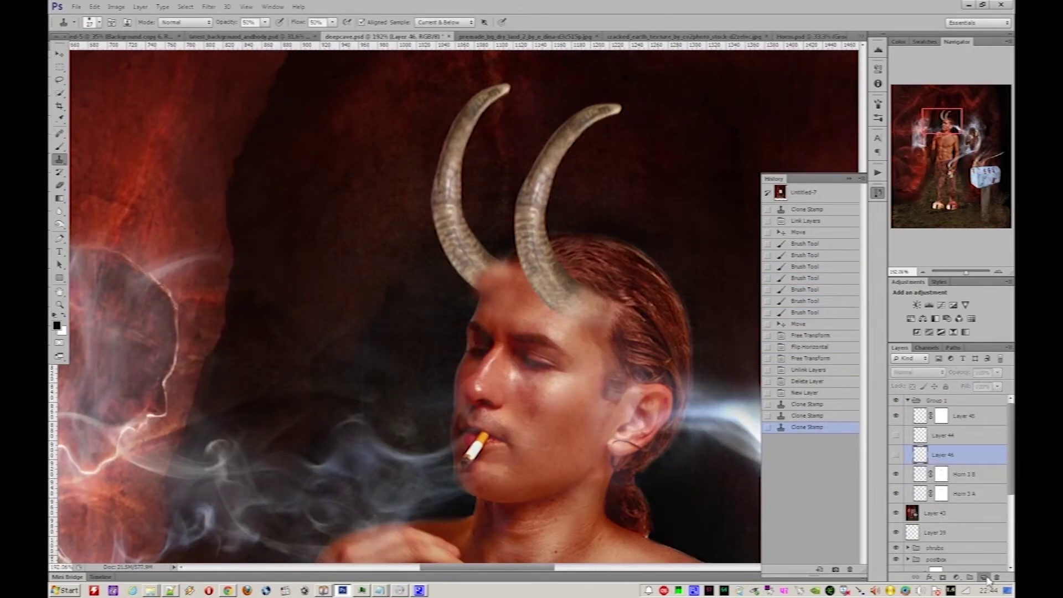
{"action": "left_click", "coordinate": [984, 578]}
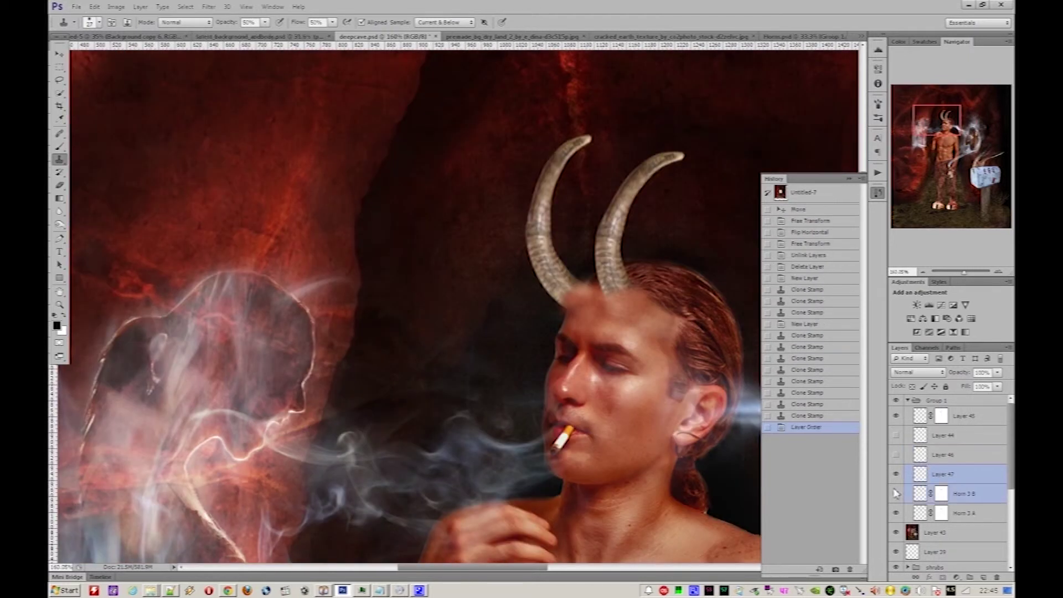
Reshape the right horn and move the duplicated horn to the right.
{"action": "key", "text": "ctrl+t"}
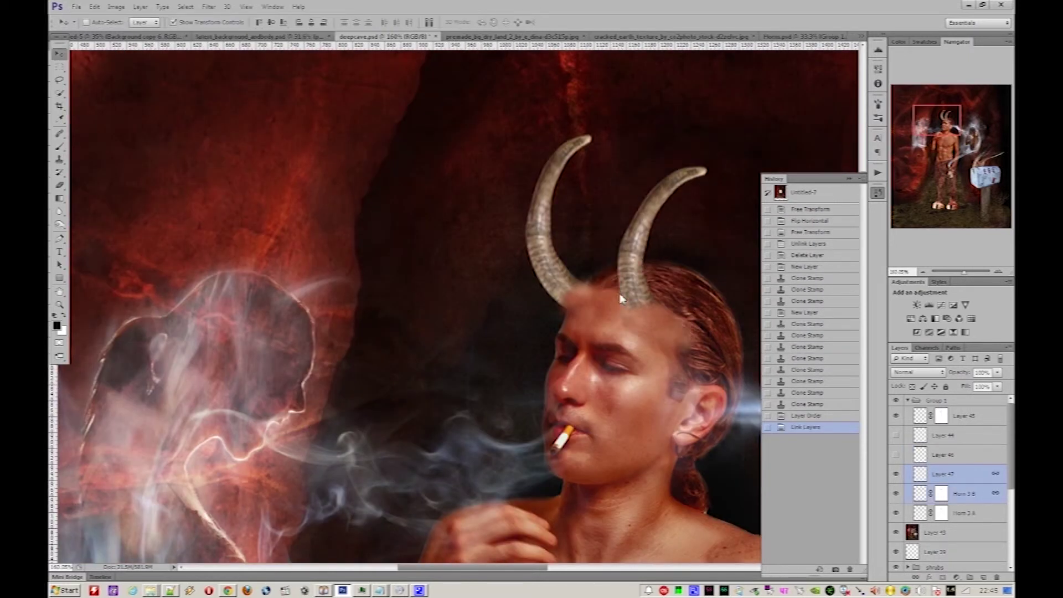
{"action": "left_click_drag", "start_coordinate": [681, 131], "coordinate": [662, 270]}
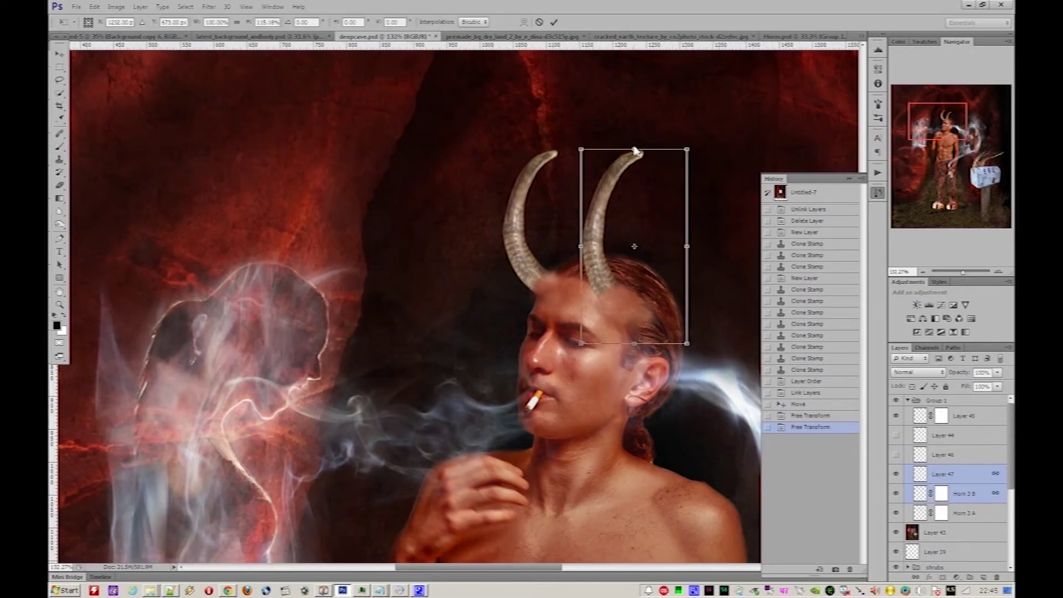
{"action": "left_click_drag", "start_coordinate": [372, 217], "coordinate": [436, 233]}
Clone highland cow fur onto the man's legs on a new layer.
{"action": "key", "text": "s"}
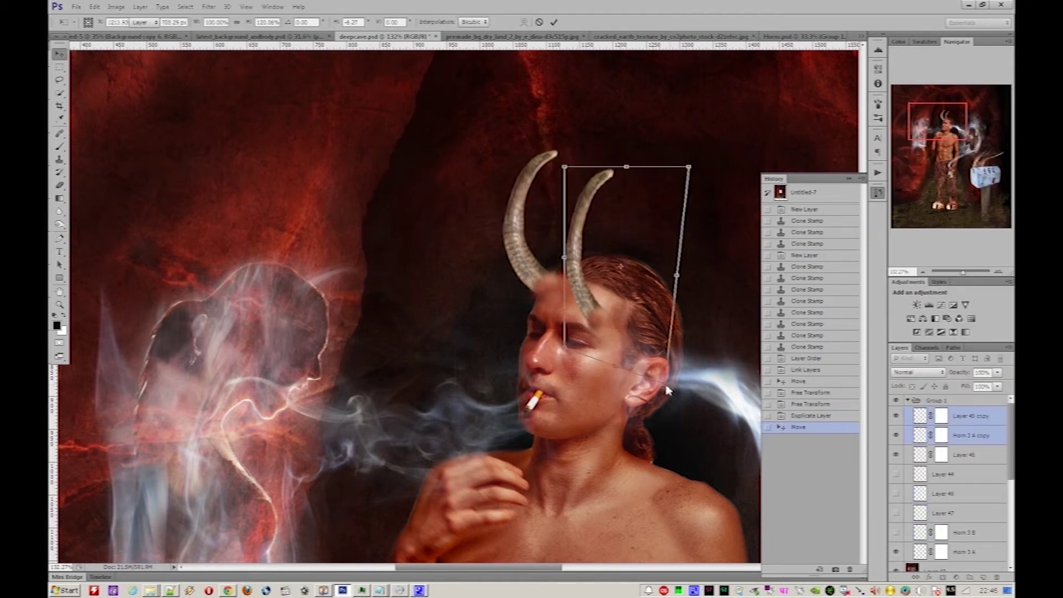
{"action": "left_click", "coordinate": [984, 577]}
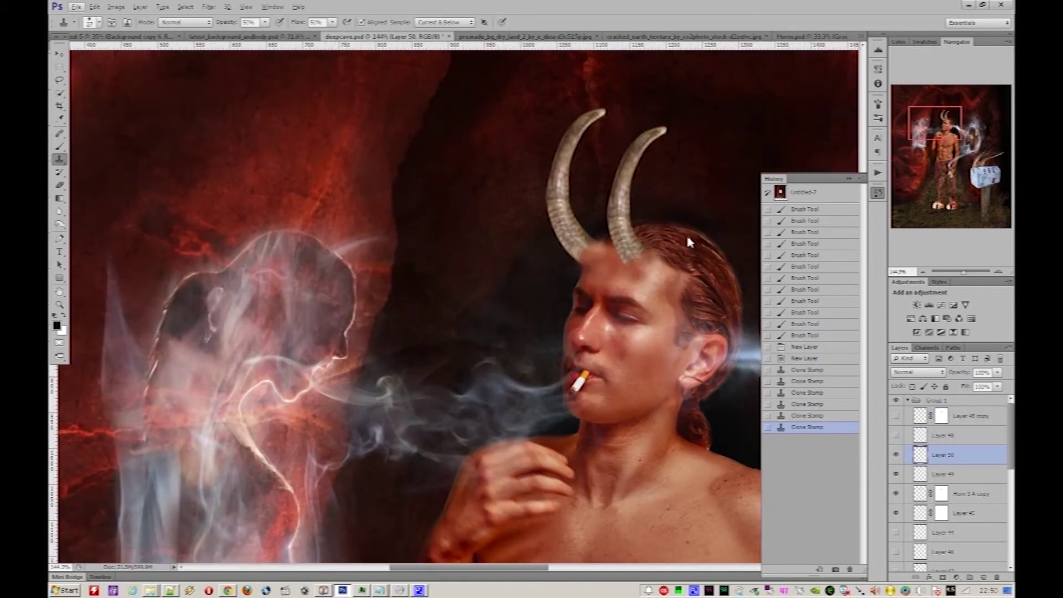
{"action": "key", "text": "v"}
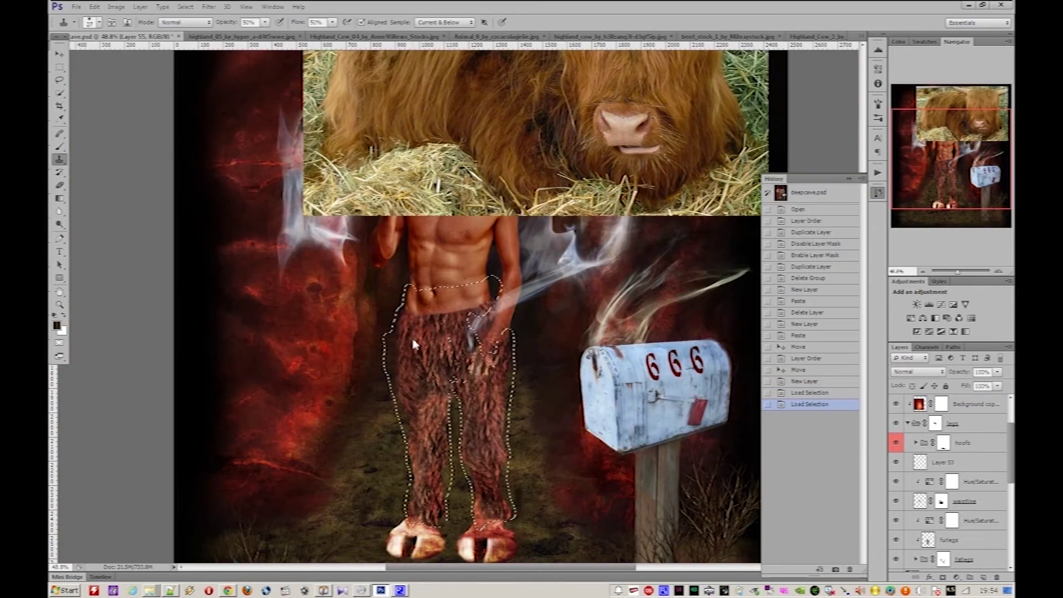
{"action": "mouse_move", "coordinate": [415, 344]}
{"action": "left_mouse_down"}
{"action": "mouse_move", "coordinate": [418, 380]}
{"action": "mouse_move", "coordinate": [401, 390]}
{"action": "mouse_move", "coordinate": [421, 399]}
{"action": "mouse_move", "coordinate": [404, 364]}
{"action": "left_mouse_up"}
{"action": "scroll", "coordinate": [420, 415], "scroll_direction": "up", "scroll_amount": 2}
{"action": "scroll", "coordinate": [419, 524], "scroll_direction": "down", "scroll_amount": 1}
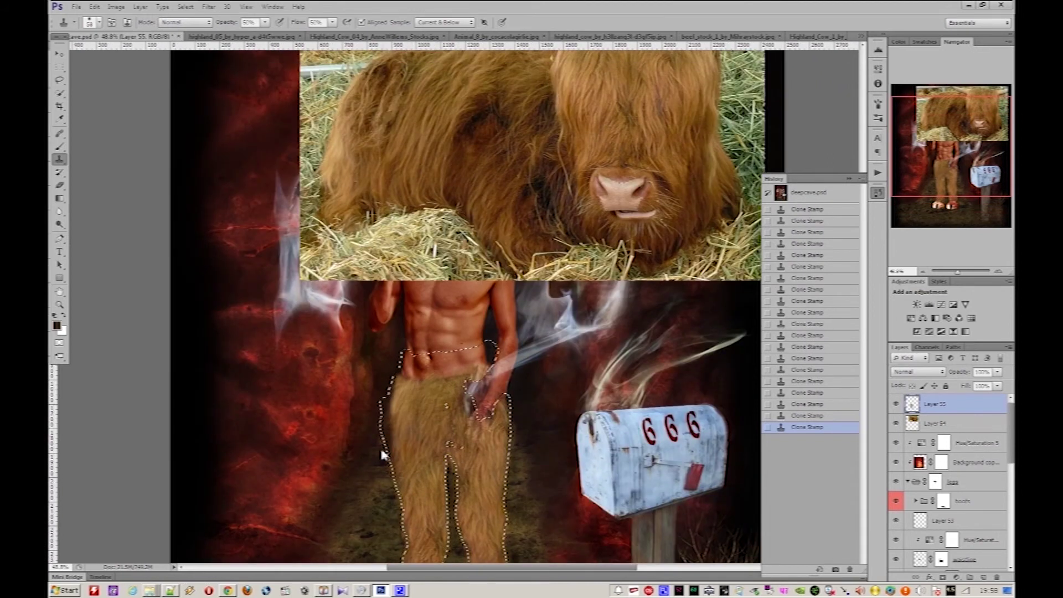
{"action": "scroll", "coordinate": [383, 454], "scroll_direction": "down", "scroll_amount": 1}
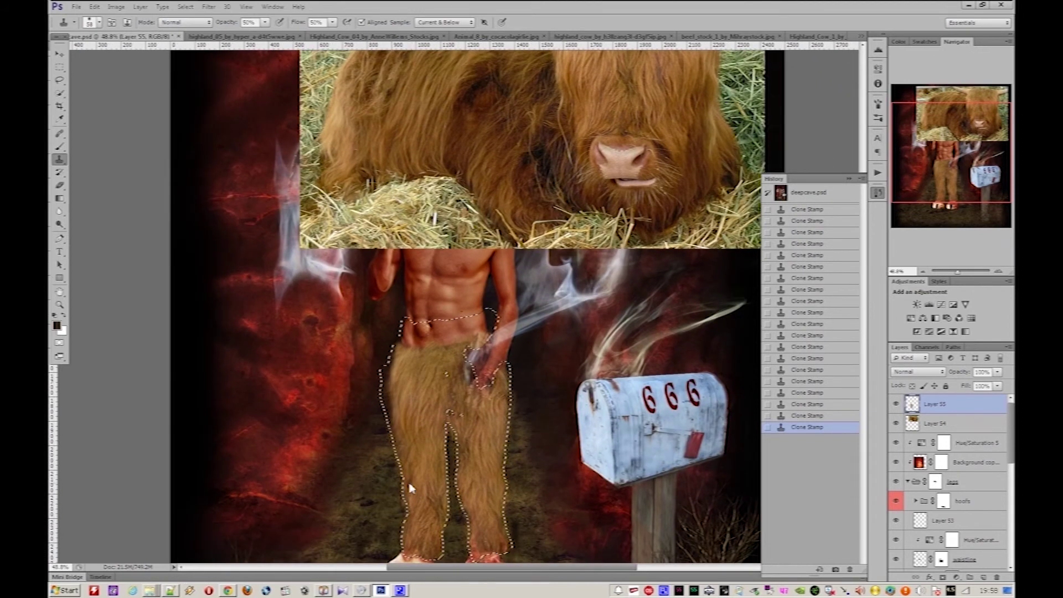
{"action": "scroll", "coordinate": [408, 488], "scroll_direction": "down", "scroll_amount": 2}
{"action": "scroll", "coordinate": [505, 487], "scroll_direction": "up", "scroll_amount": 1}
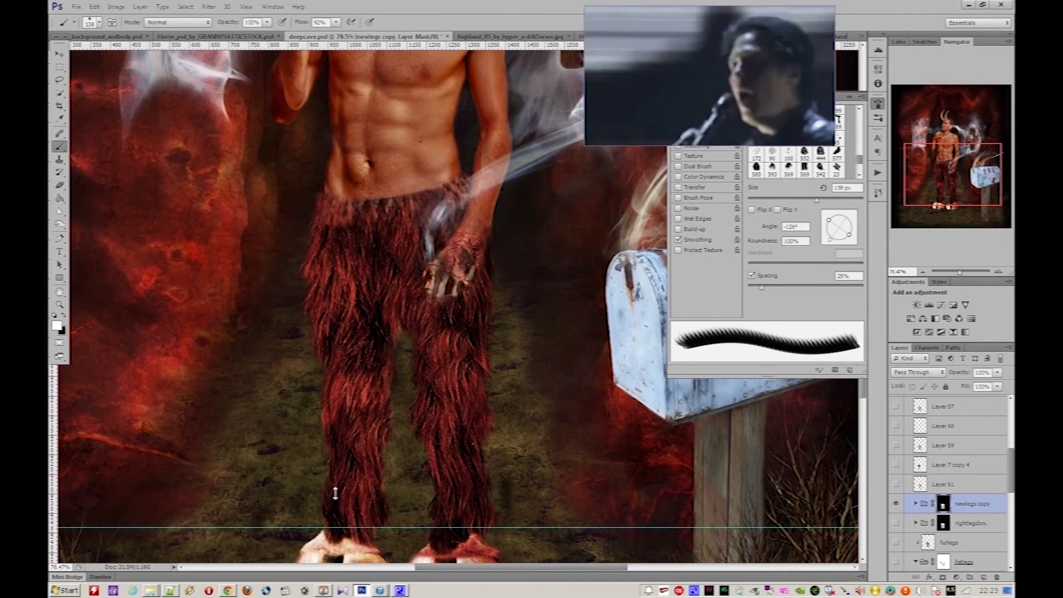
Enlarge the hair brush to 267 px for painting the newlegs copy layer mask.
{"action": "left_click", "coordinate": [98, 22]}
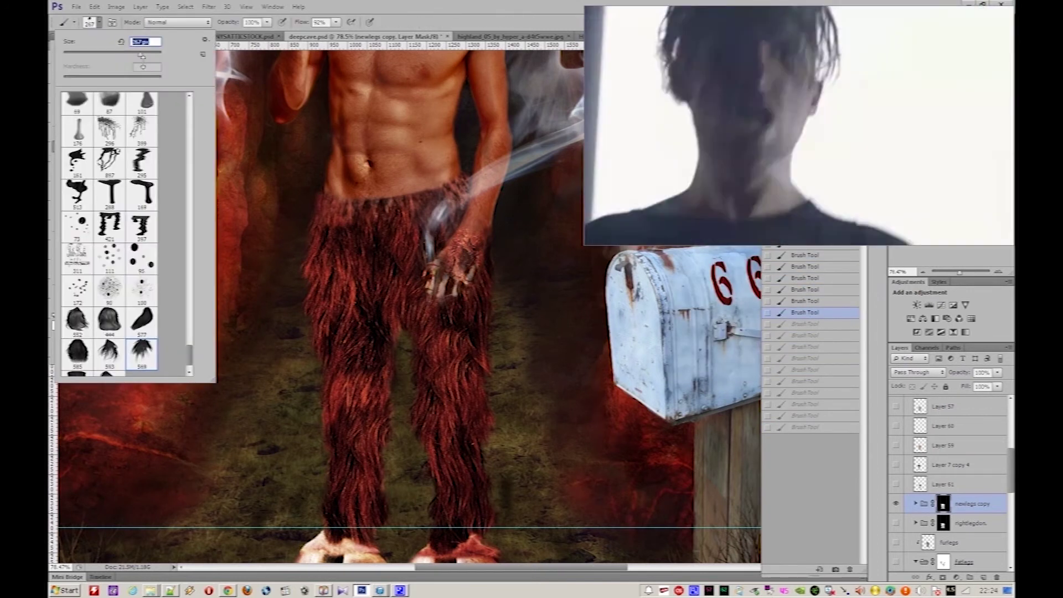